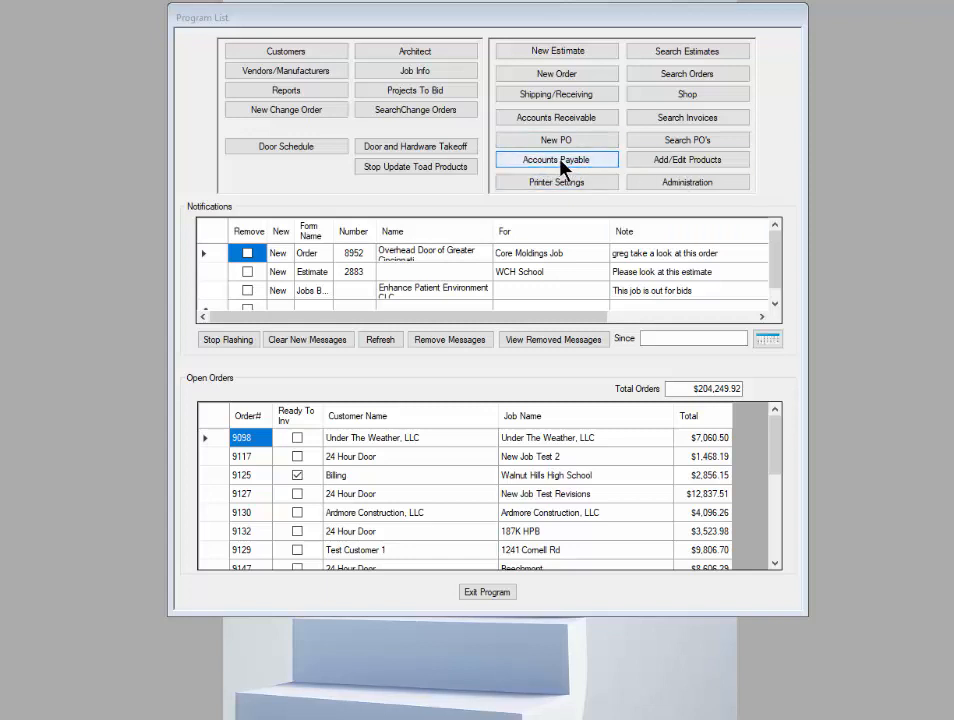
Open vendor invoice entry in Accounts Payable and choose Hager Companies as the vendor.
left_click(557, 162)
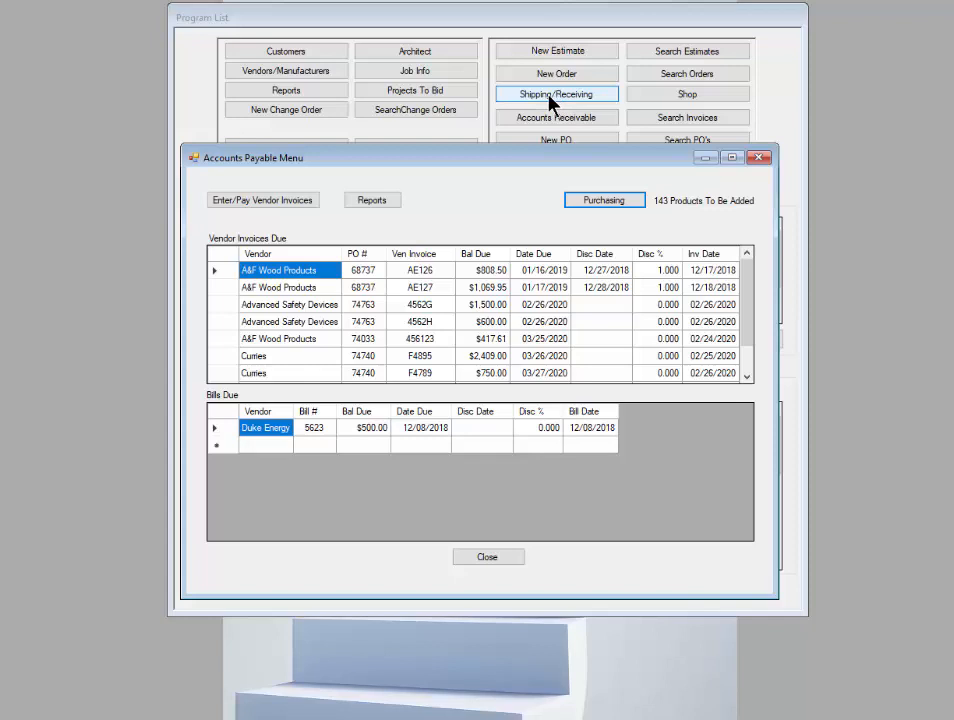
left_click(252, 202)
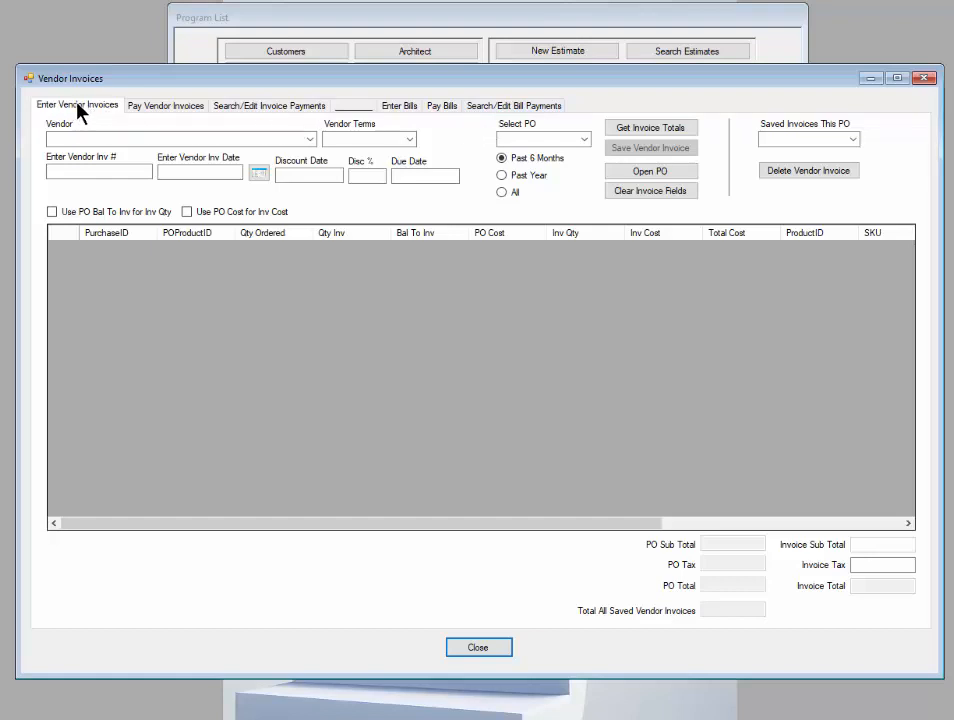
left_click(117, 138)
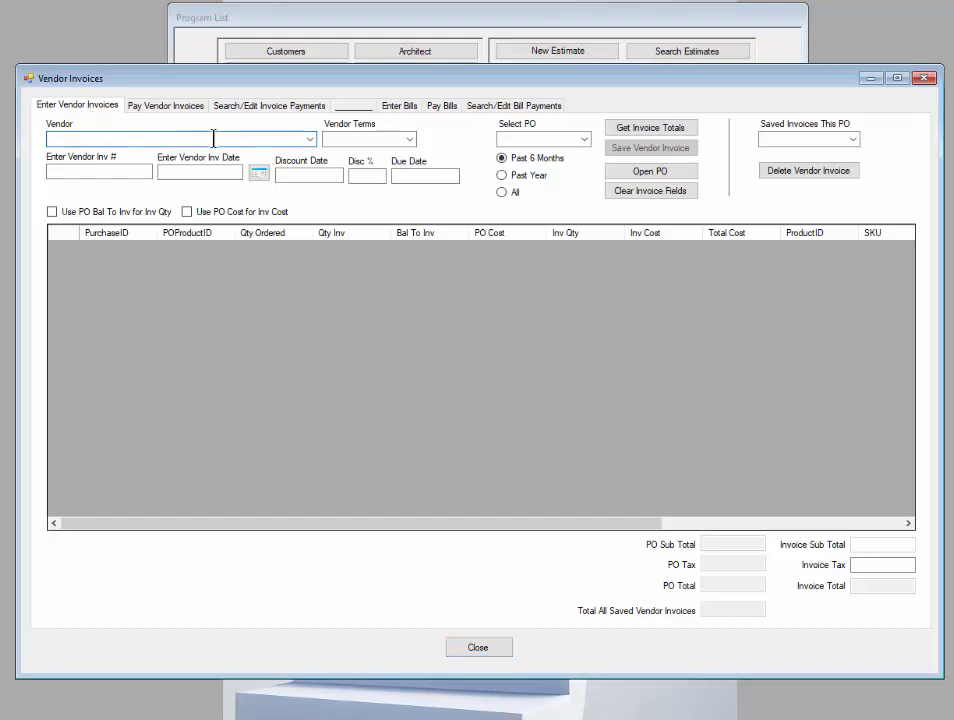
type("hager Companies")
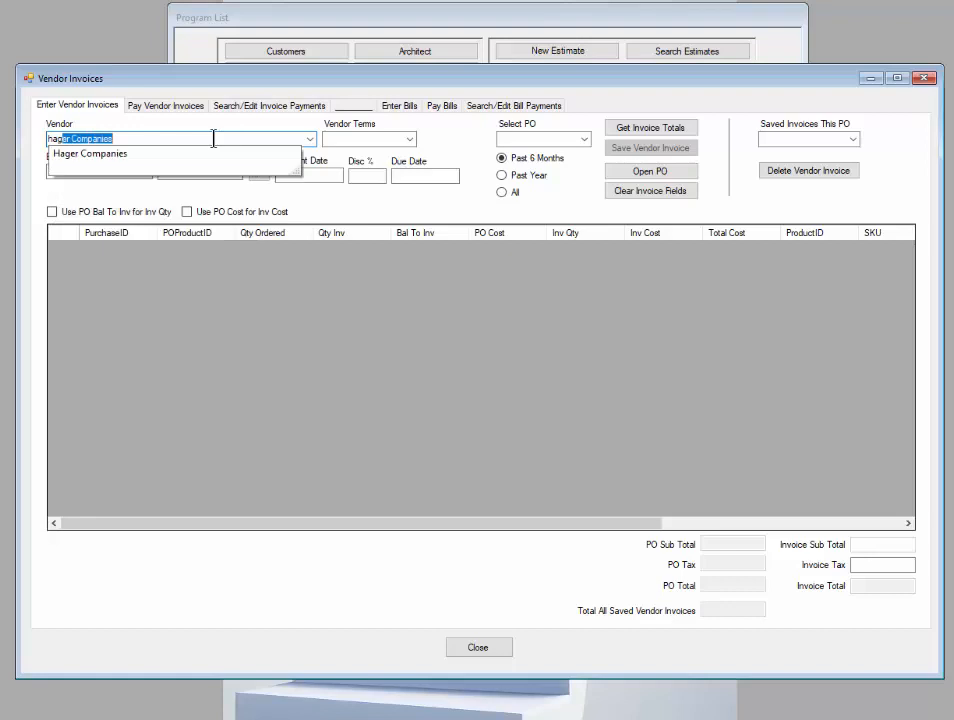
key("Return")
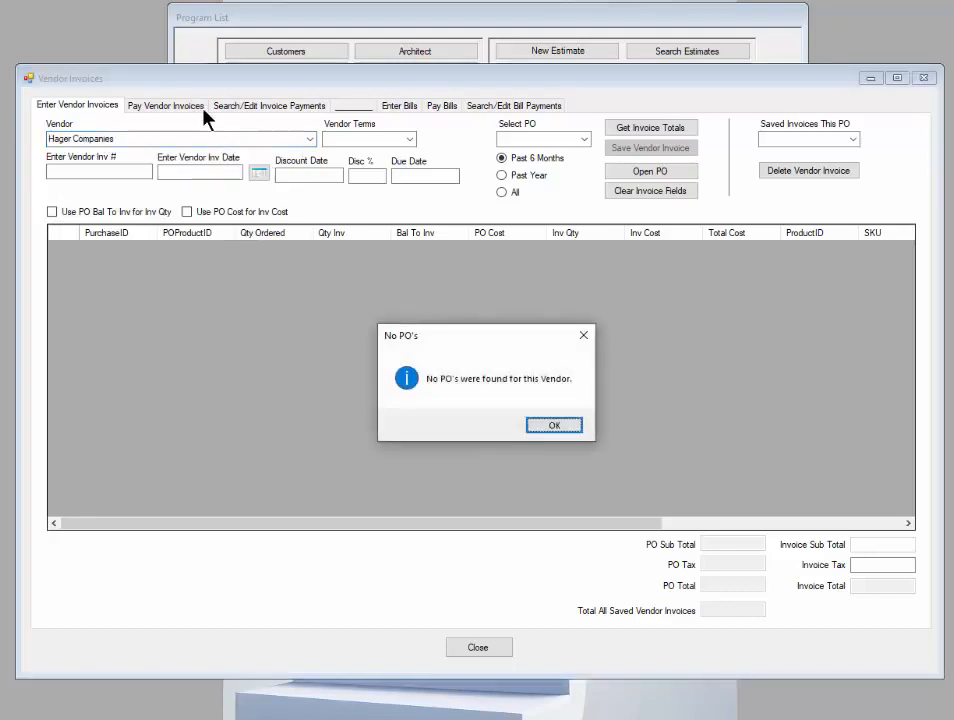
left_click(553, 428)
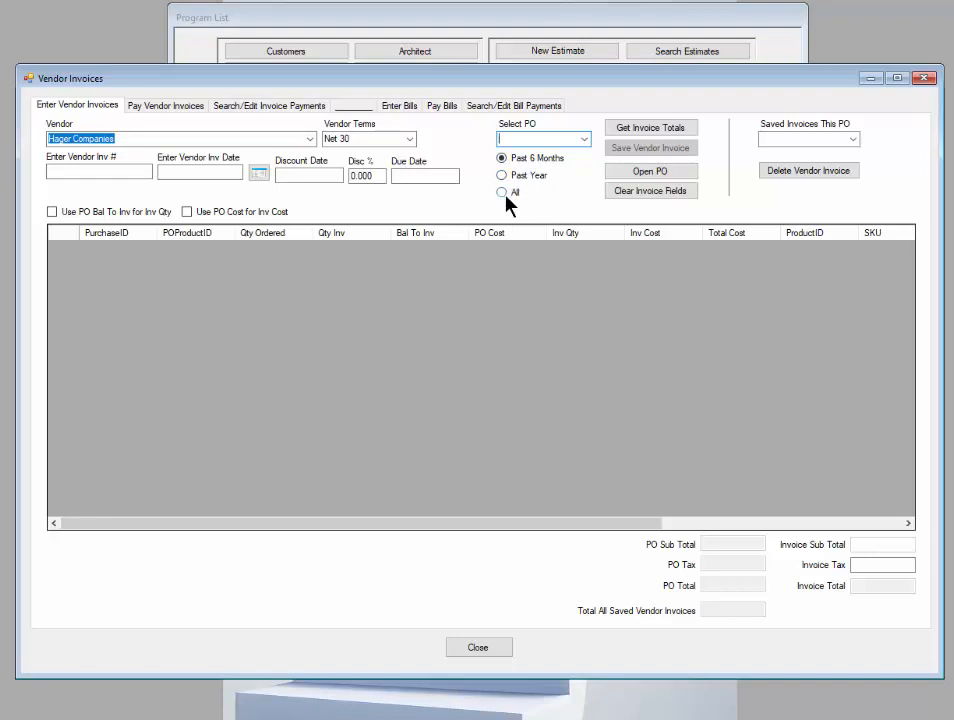
List all of the vendor's purchase orders regardless of date and load the first one with a five-digit number.
left_click(502, 192)
left_click(585, 139)
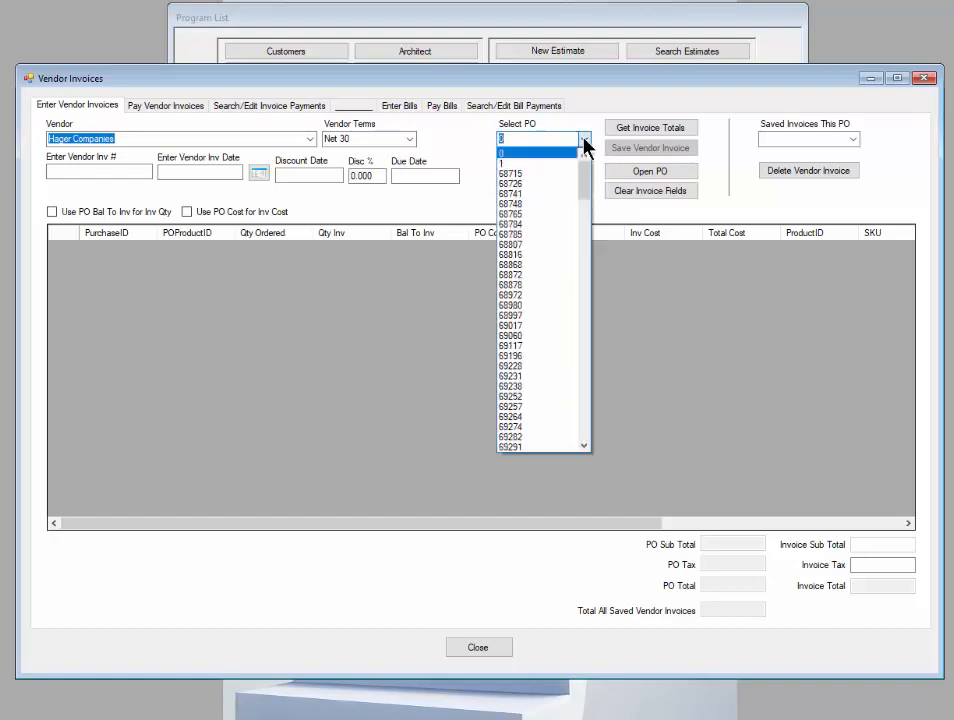
left_click_drag(587, 178, 590, 90)
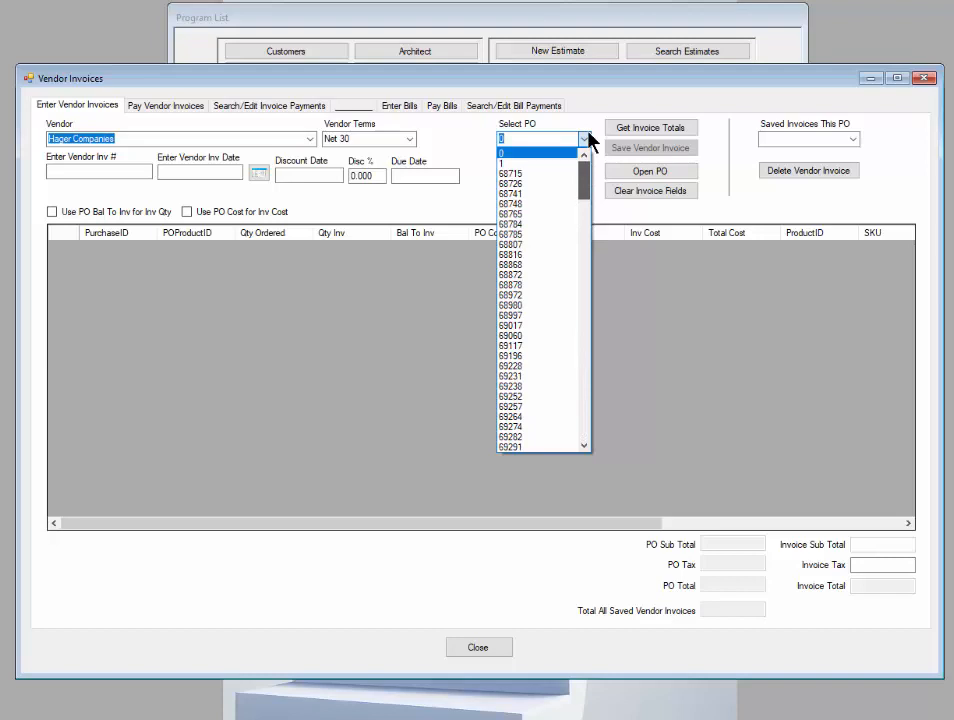
left_click(516, 175)
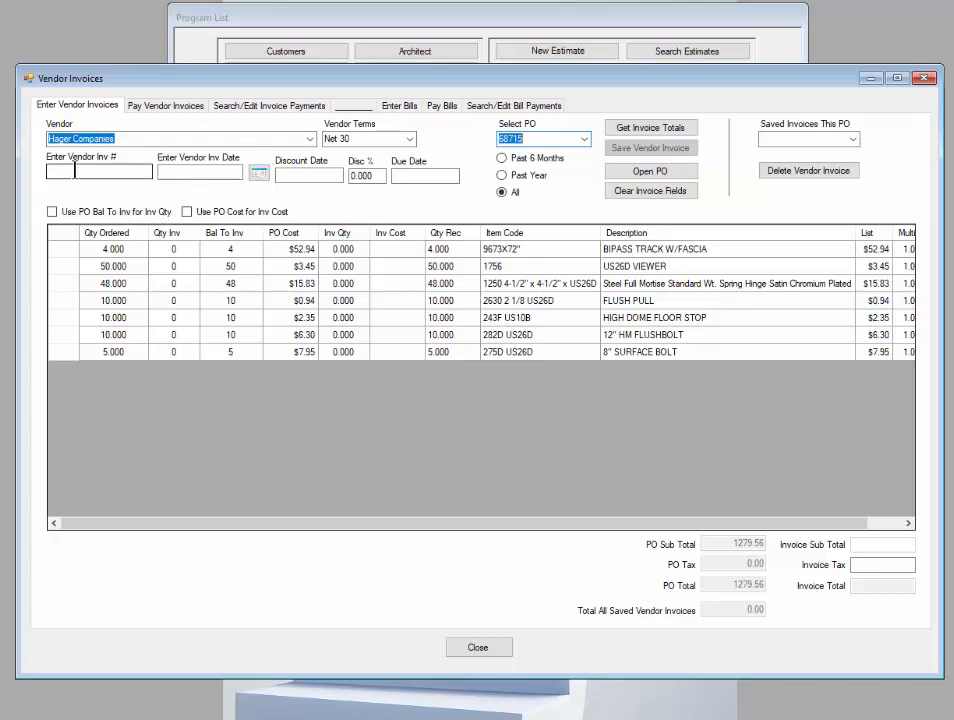
Enter vendor invoice number F125 with invoice date 3/15/2021, leaving the discount date blank.
left_click(74, 170)
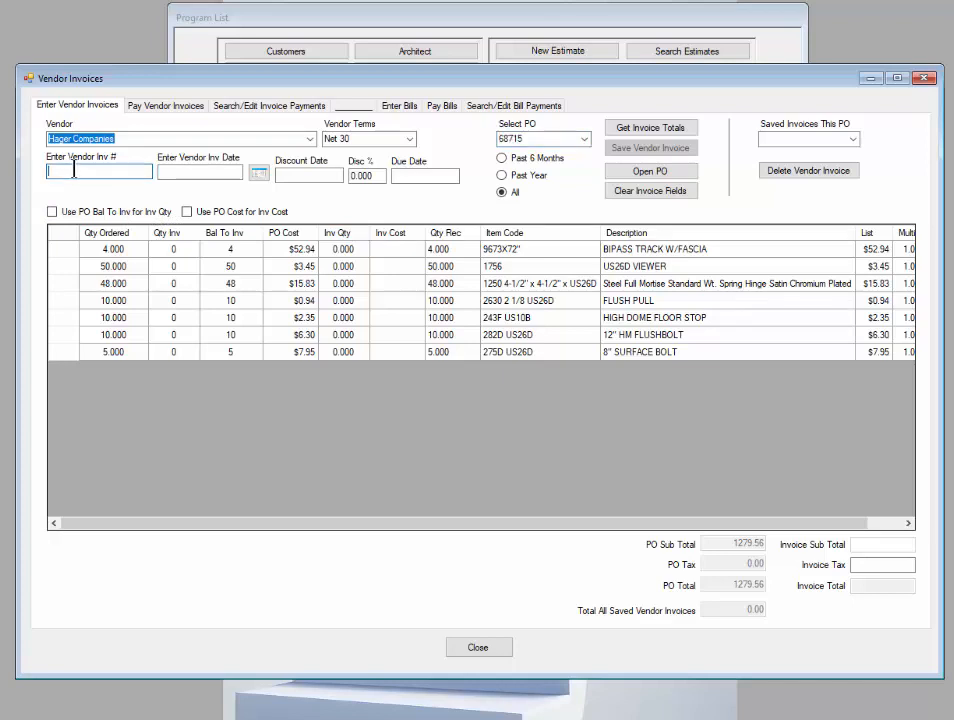
type("F125")
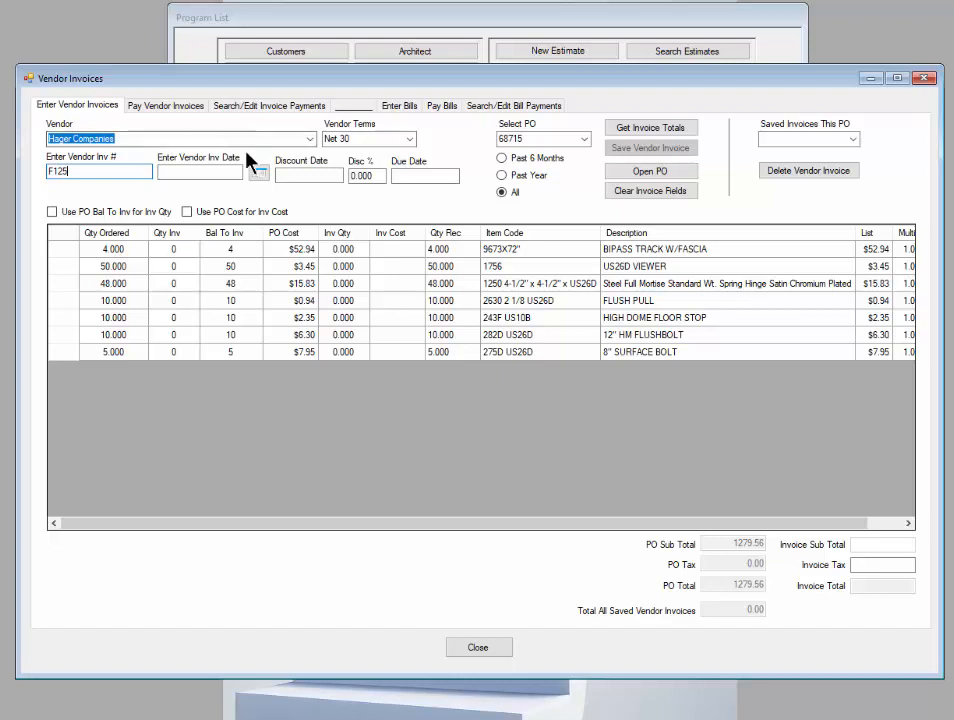
left_click(259, 172)
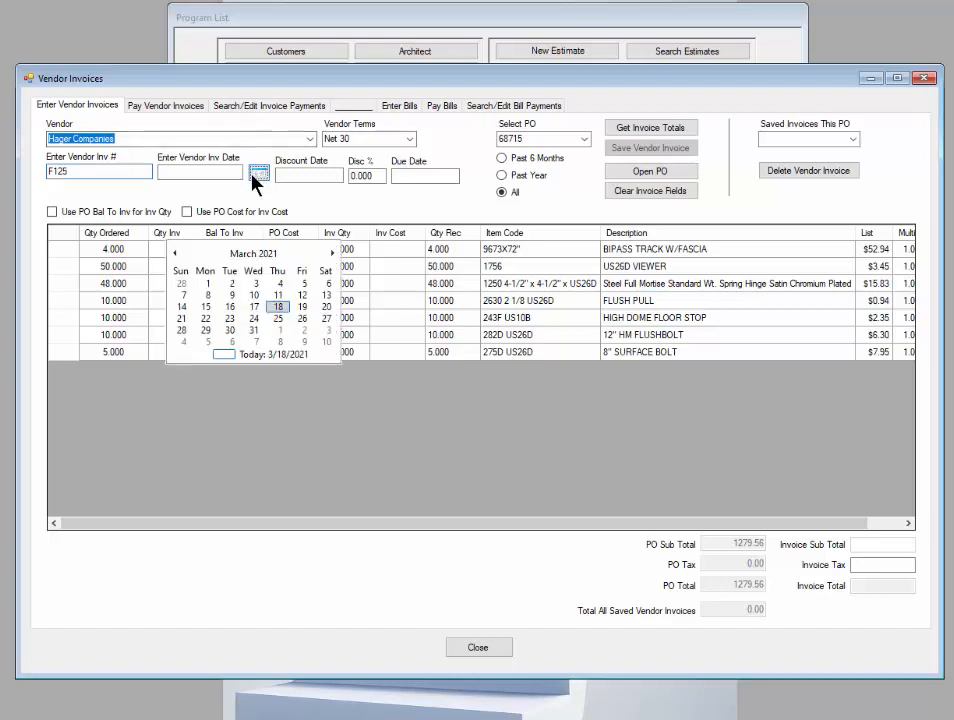
left_click(278, 307)
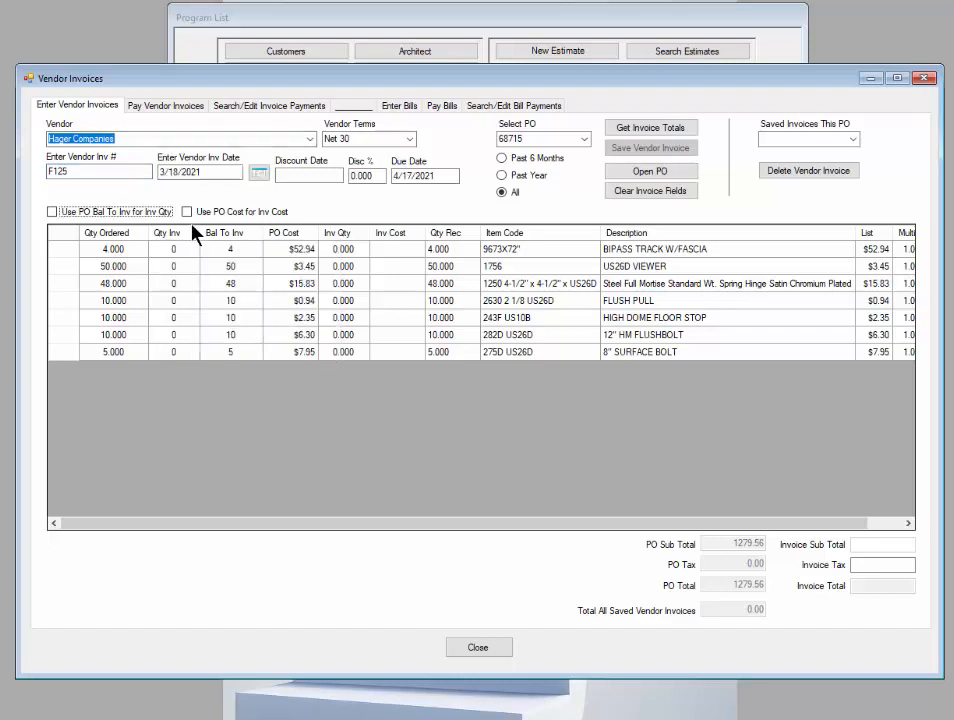
left_click(257, 175)
left_click(206, 307)
left_click(310, 176)
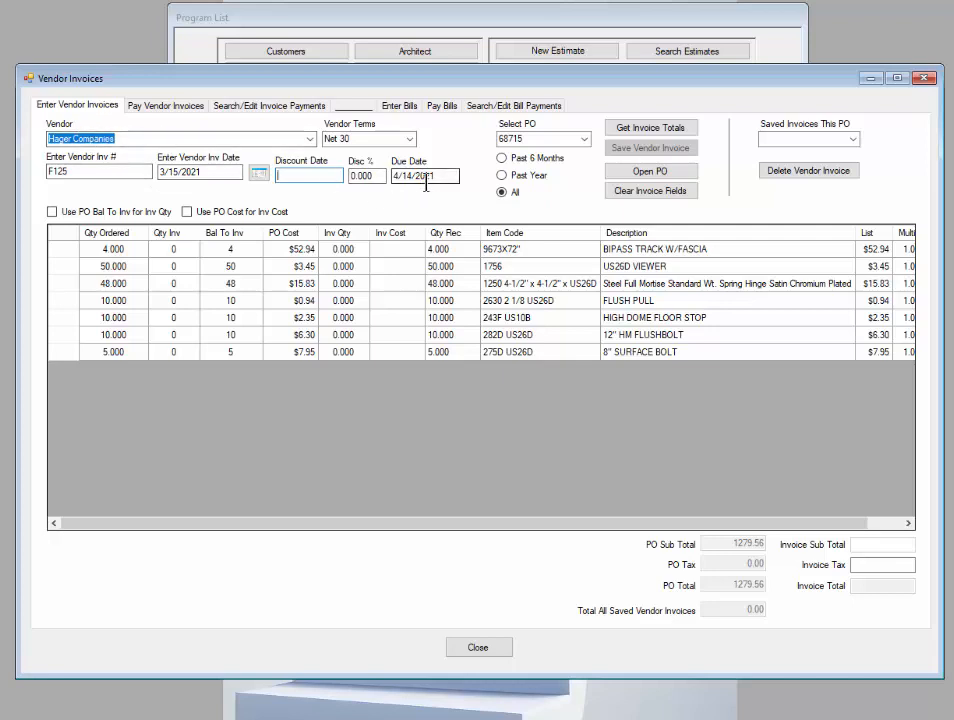
left_click(316, 176)
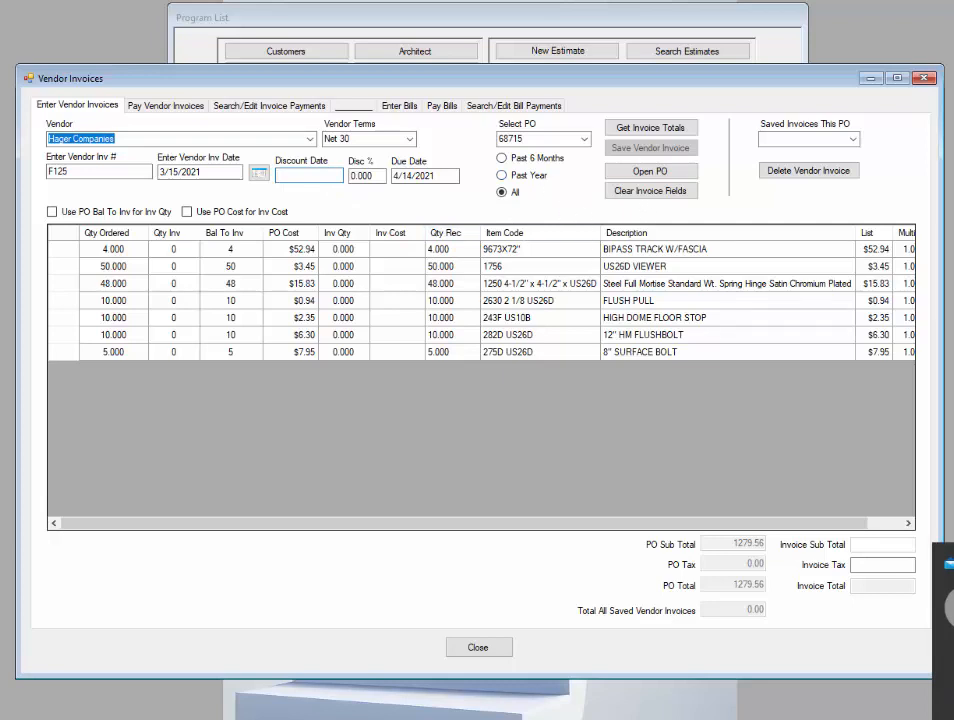
Set the invoiced quantity to 4 for BIPASS TRACK W/FASCIA and 25 for US26D VIEWER.
left_click(343, 250)
type("4")
left_click(347, 267)
type("25")
Set the invoice cost to $52.94 for BIPASS TRACK W/FASCIA and $3.45 for US26D VIEWER.
left_click(399, 252)
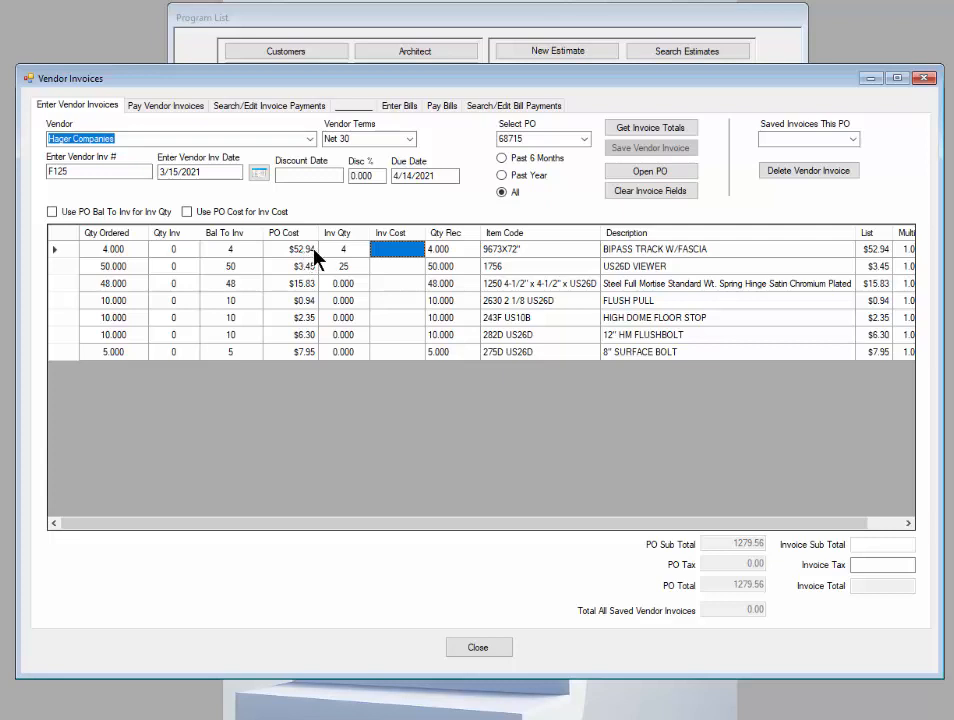
left_click(395, 252)
type("5")
left_click(412, 268)
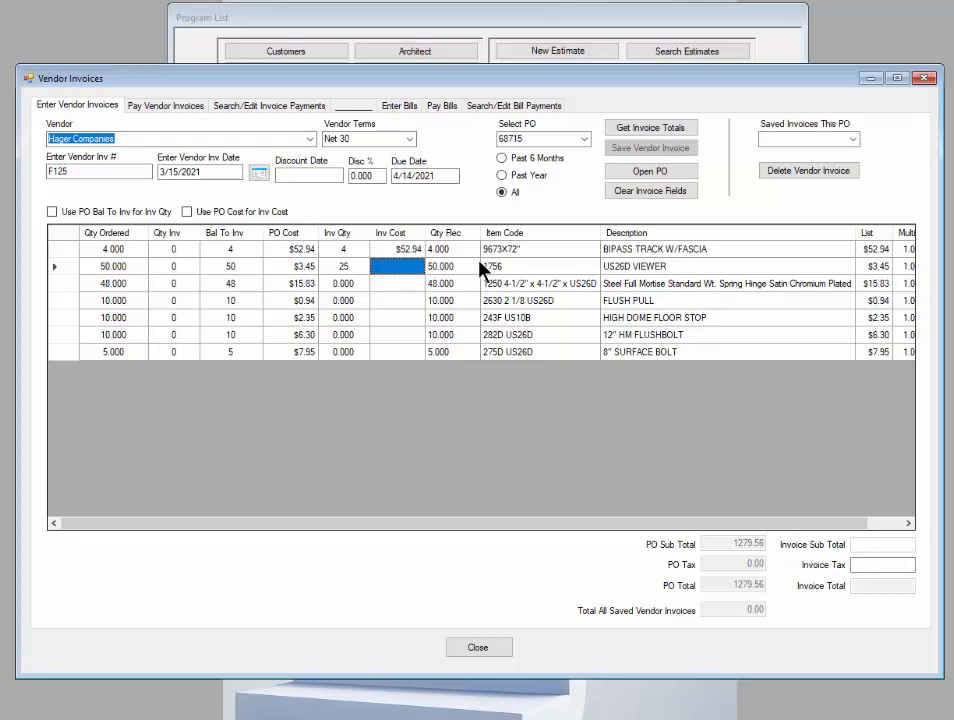
type("3.45")
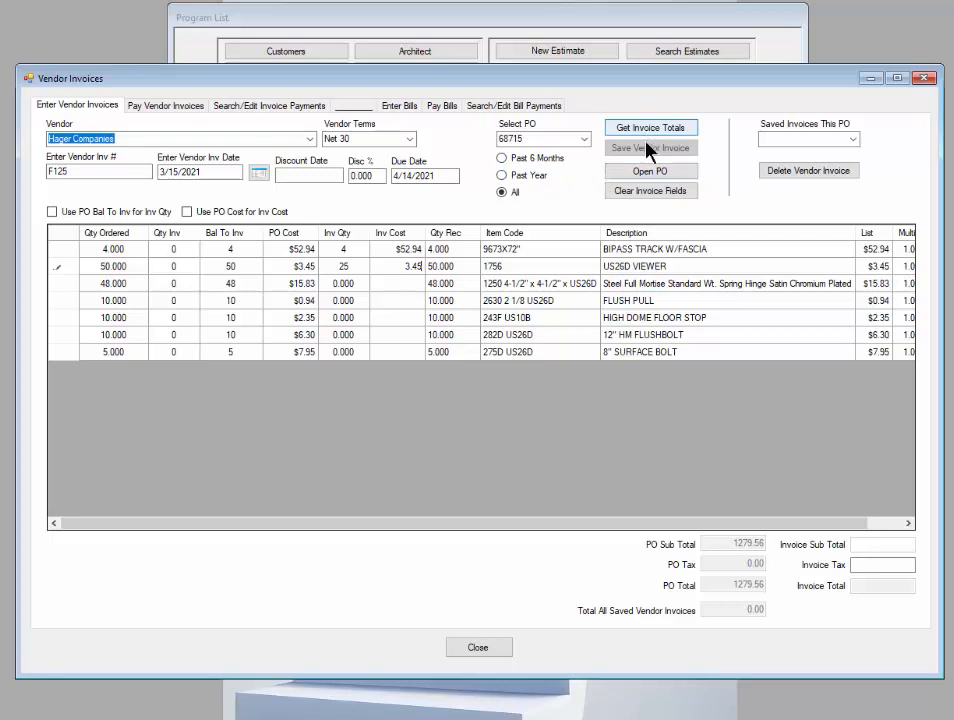
Calculate the invoice totals without tax and save the vendor invoice.
left_click(865, 559)
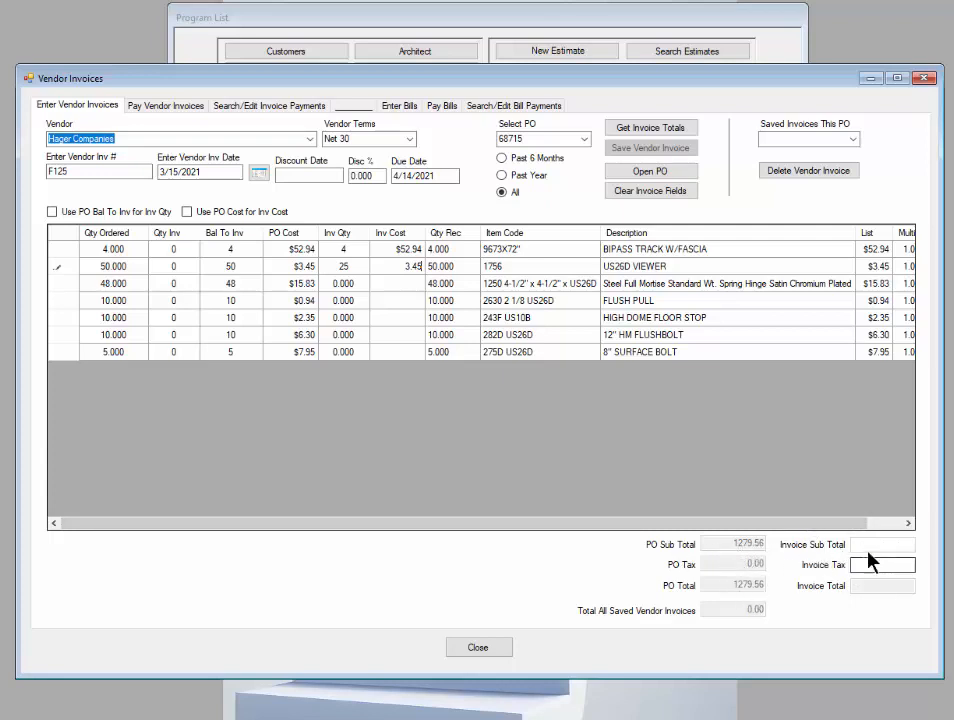
left_click(650, 130)
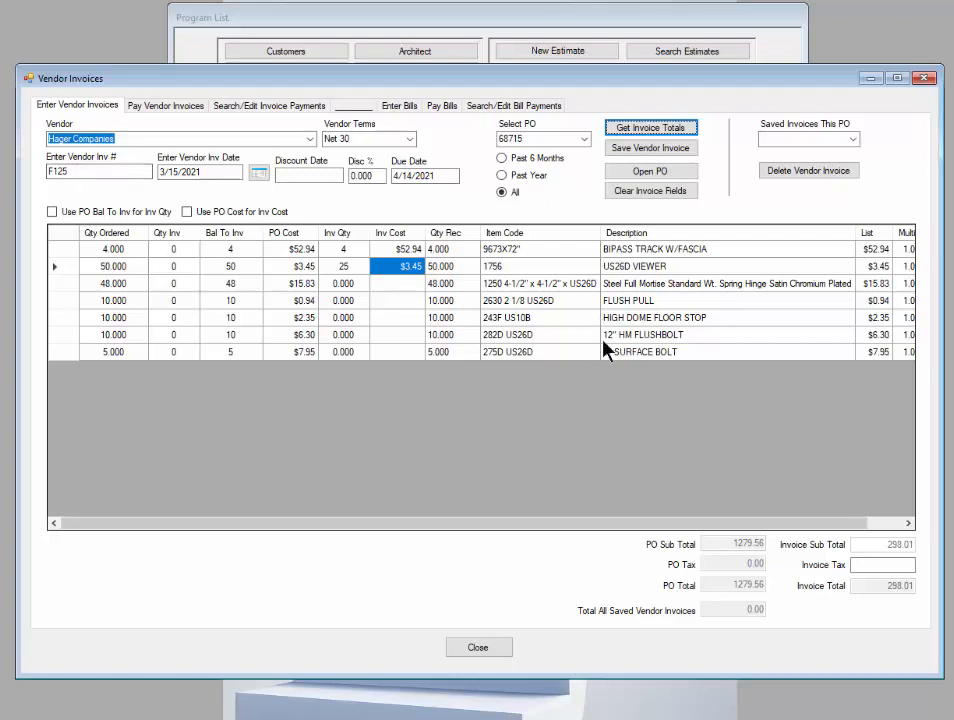
left_click(649, 149)
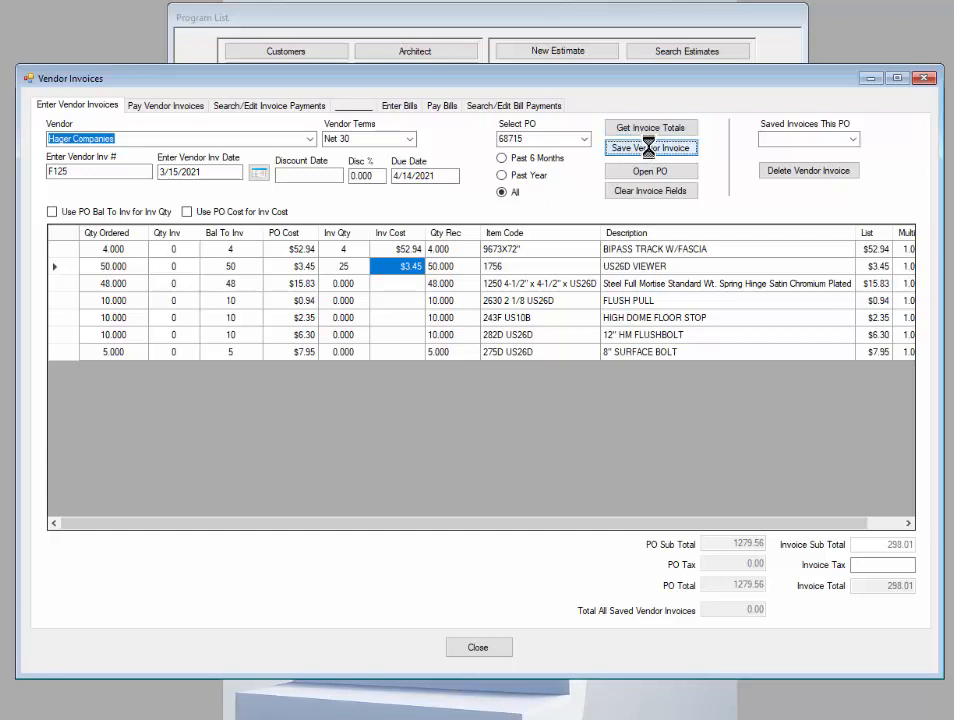
left_click(536, 425)
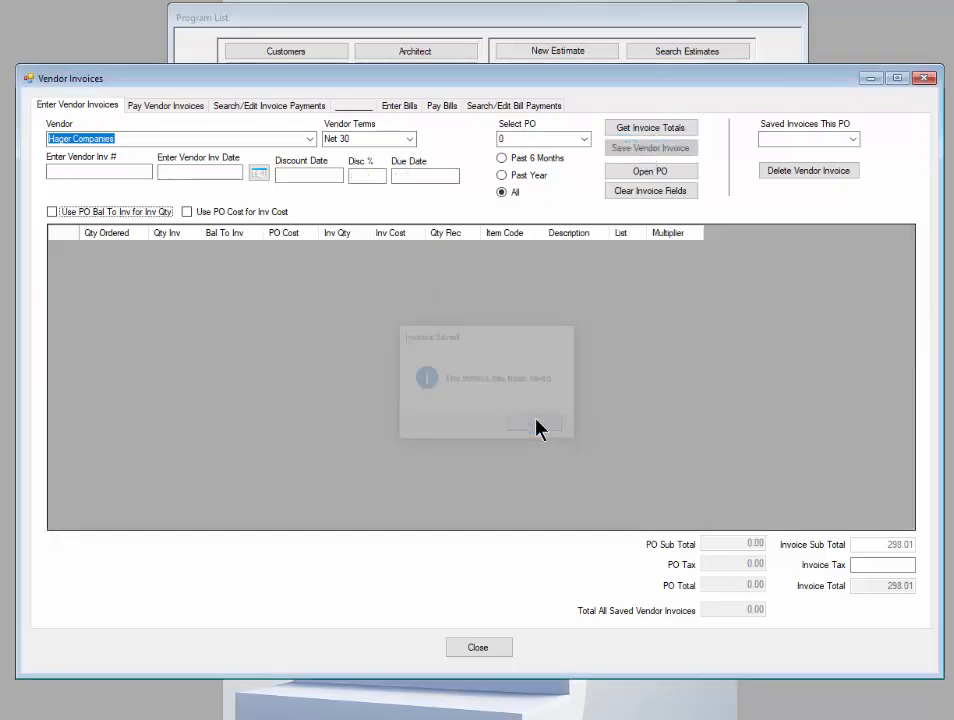
Reload the same purchase order and view its saved invoice F125.
left_click(584, 138)
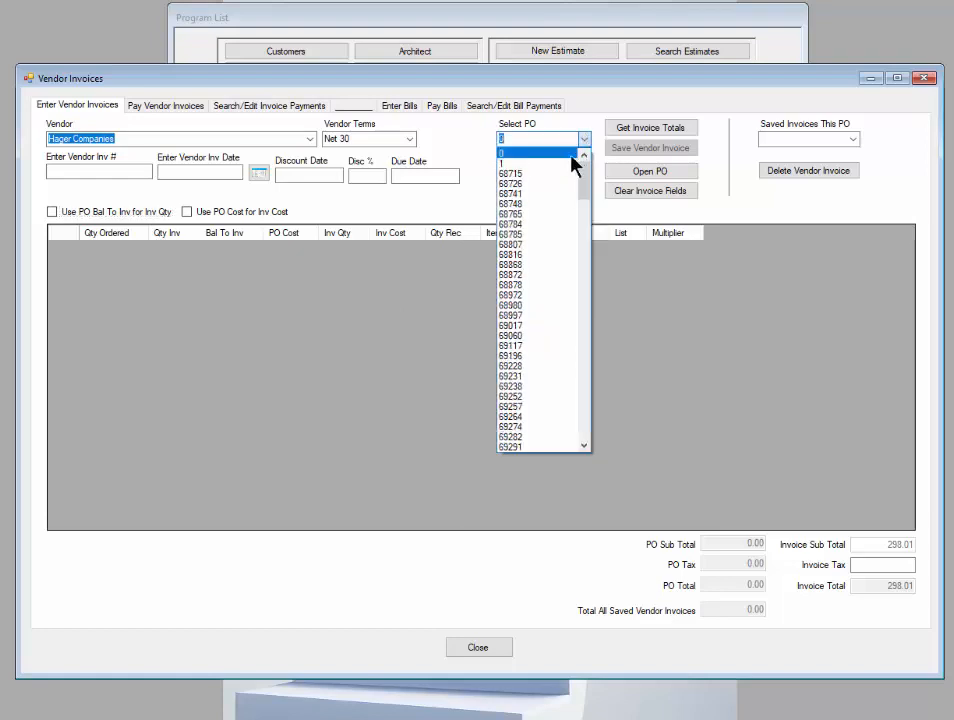
left_click(513, 175)
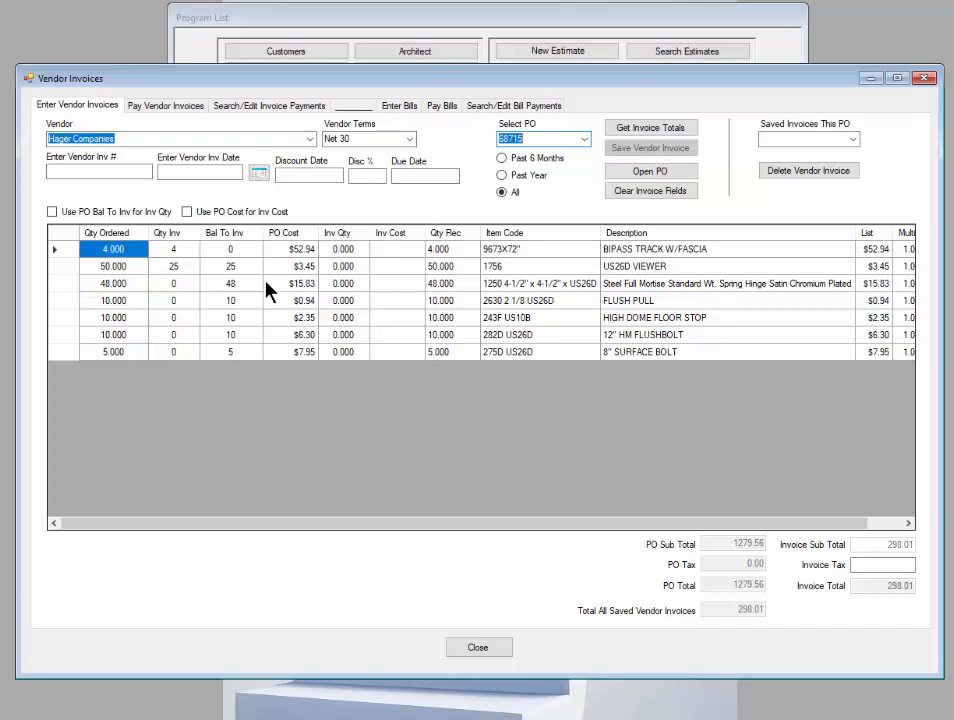
left_click(857, 146)
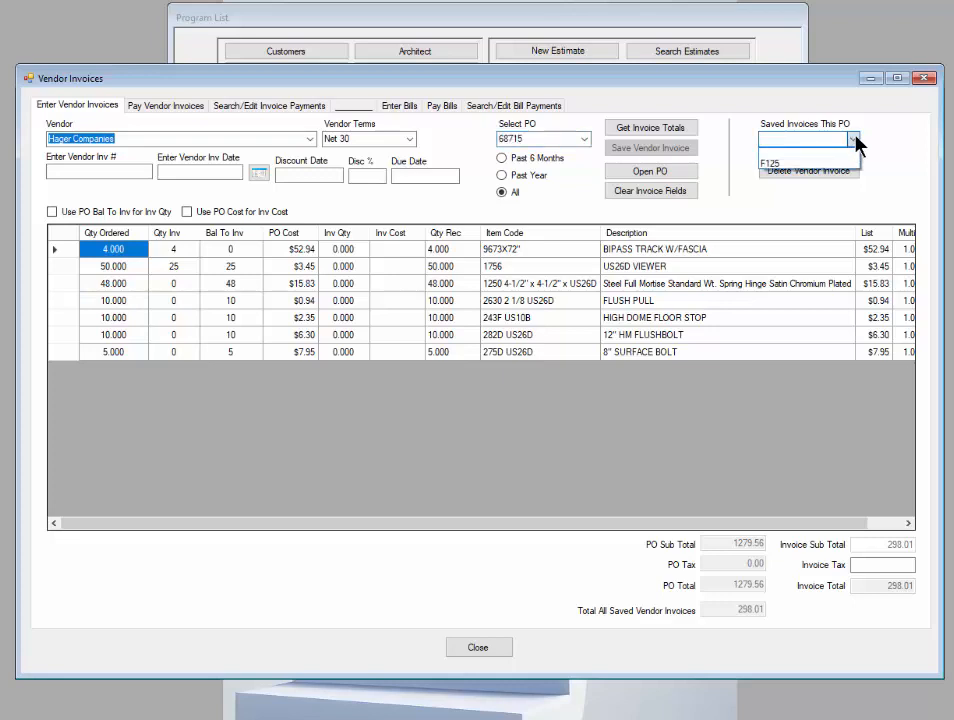
left_click(782, 164)
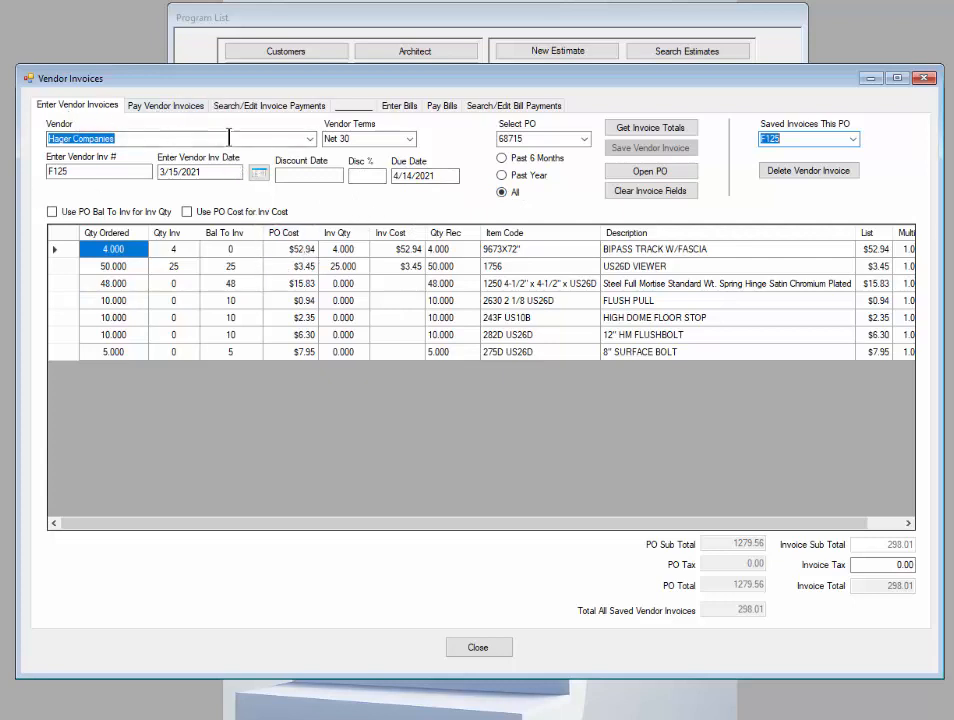
Go to vendor invoice payment and list the open invoices for Hager Companies.
left_click(168, 108)
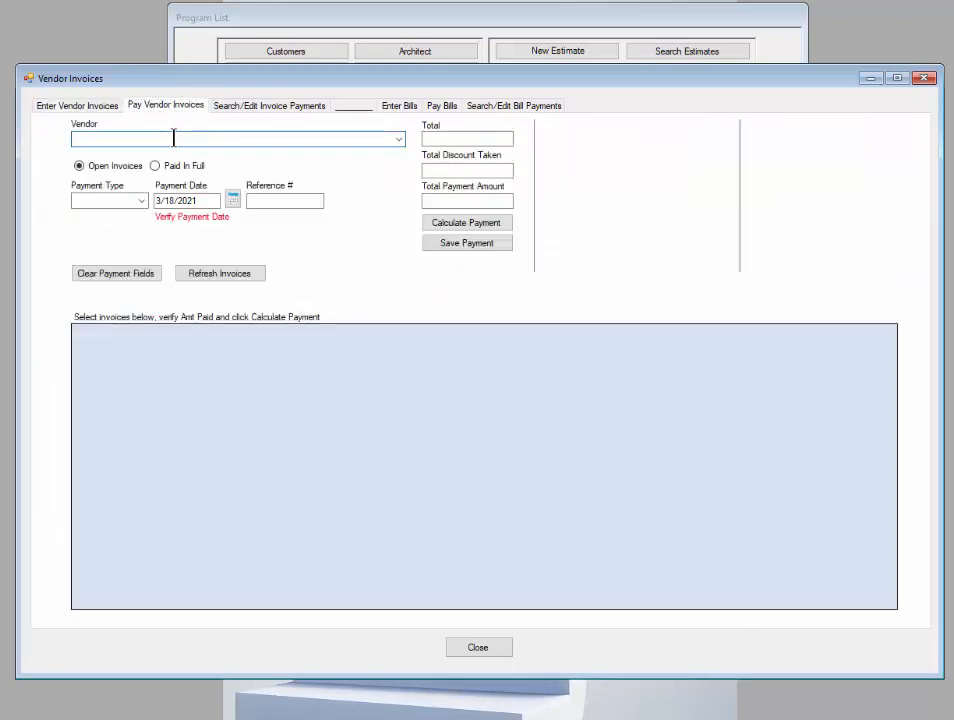
type("Hage")
key("Return")
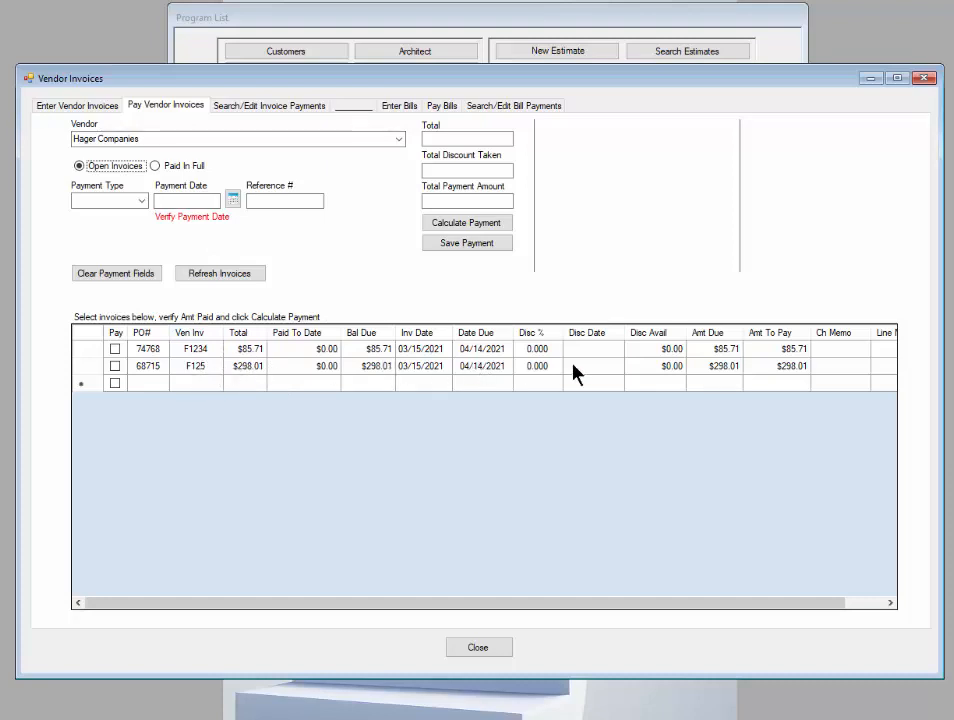
Look up the vendor's paid-in-full invoices and return to the open invoices list.
left_click(156, 167)
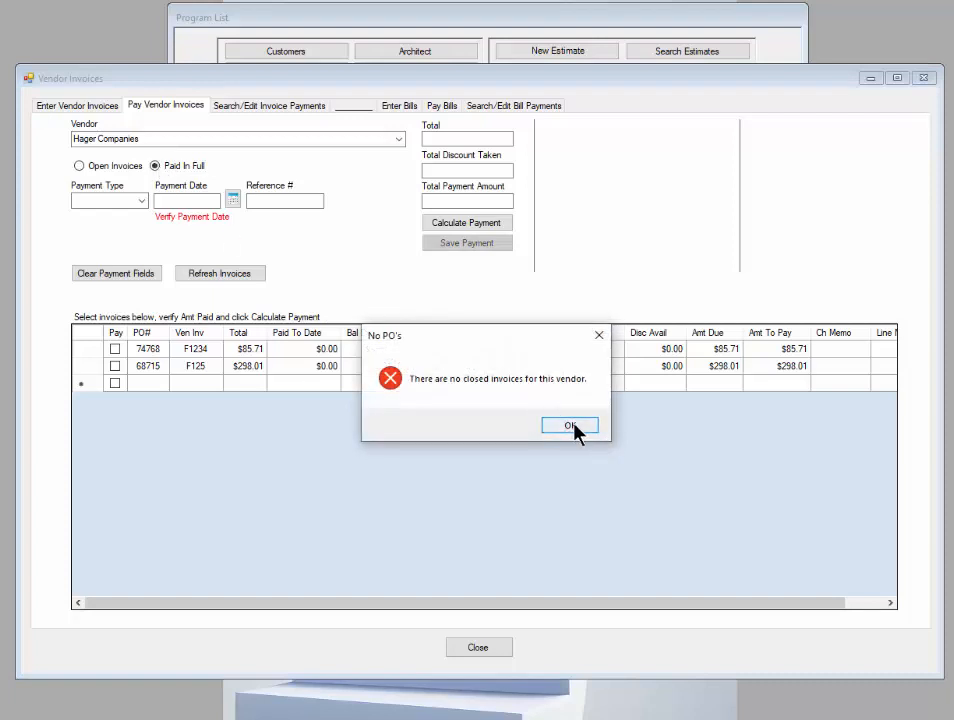
left_click(569, 426)
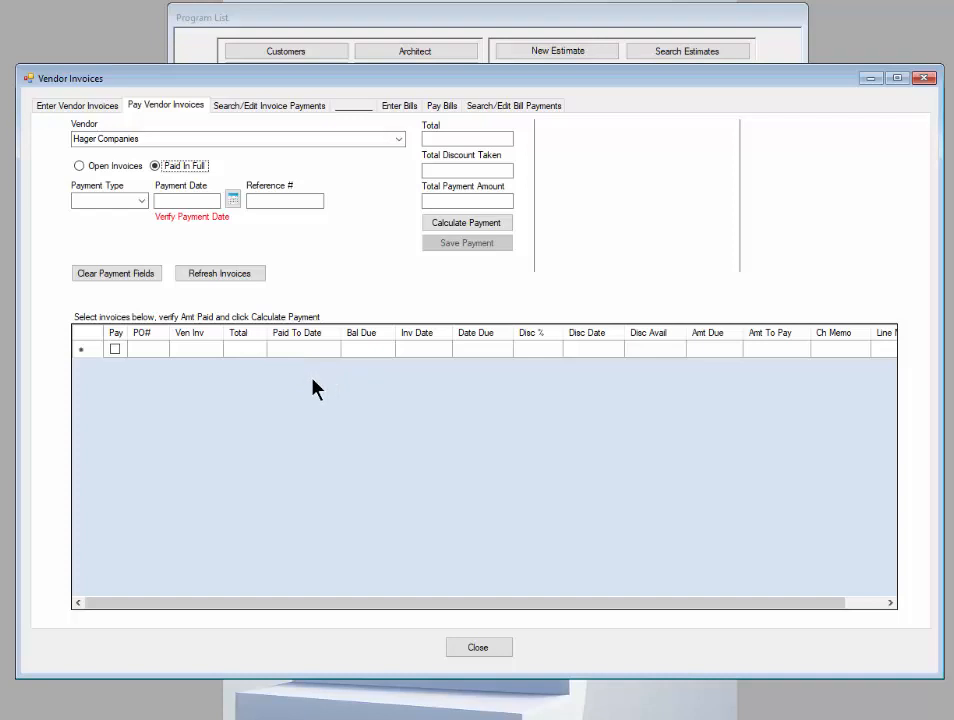
left_click(80, 168)
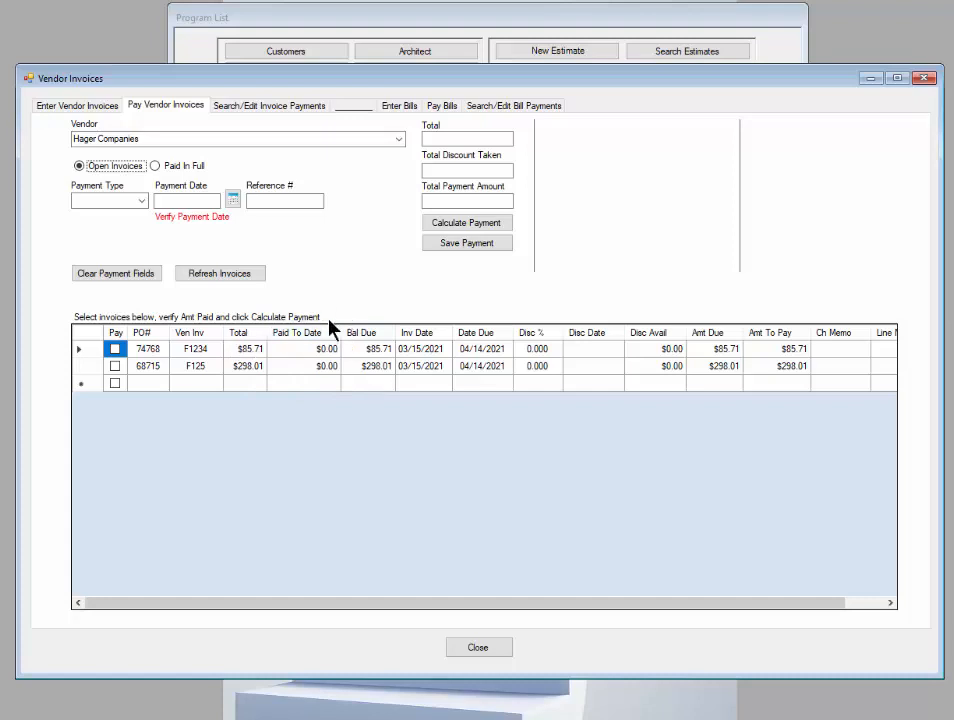
Mark invoices F1234 and F125 for payment and set the payment type to Check.
left_click(116, 349)
left_click(115, 366)
left_click(141, 201)
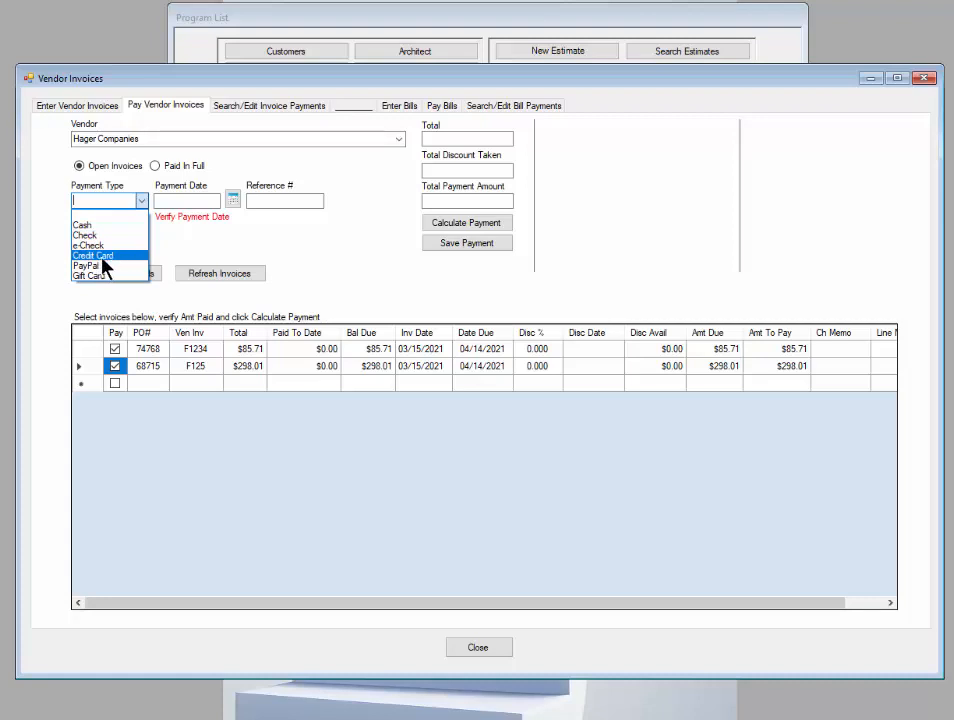
left_click(101, 257)
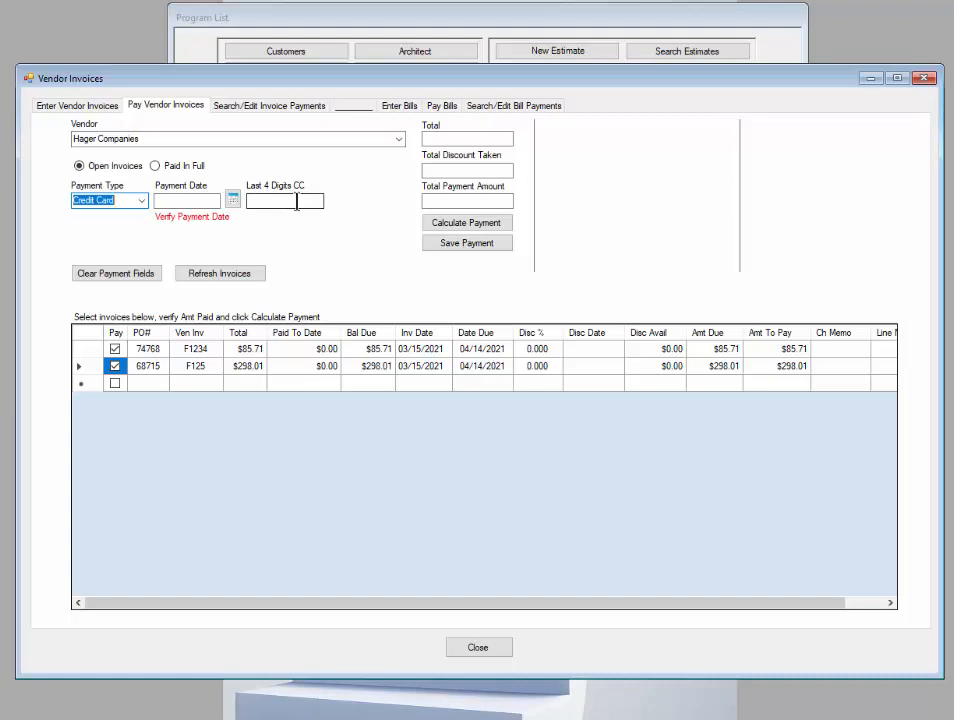
left_click(142, 202)
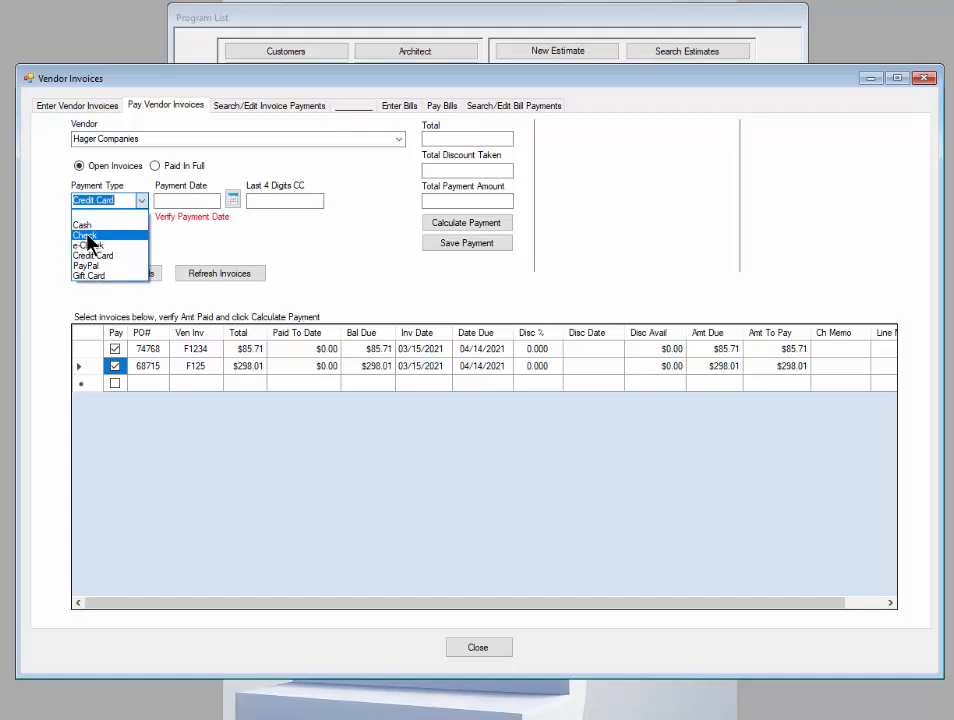
left_click(87, 236)
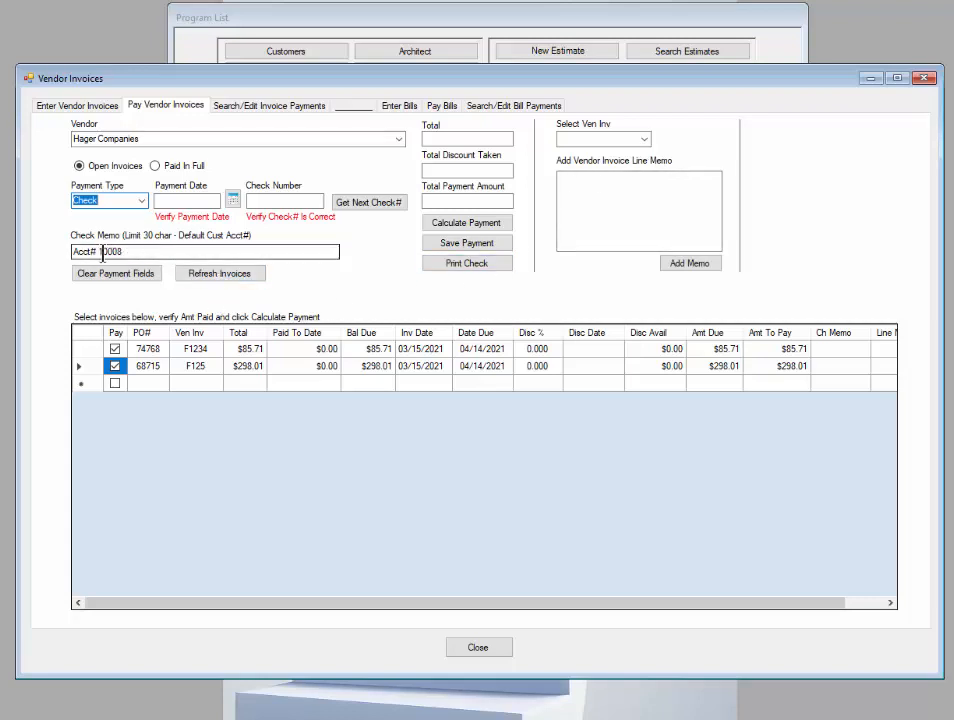
Try to select vendor invoice F125 for an invoice line memo.
left_click(128, 251)
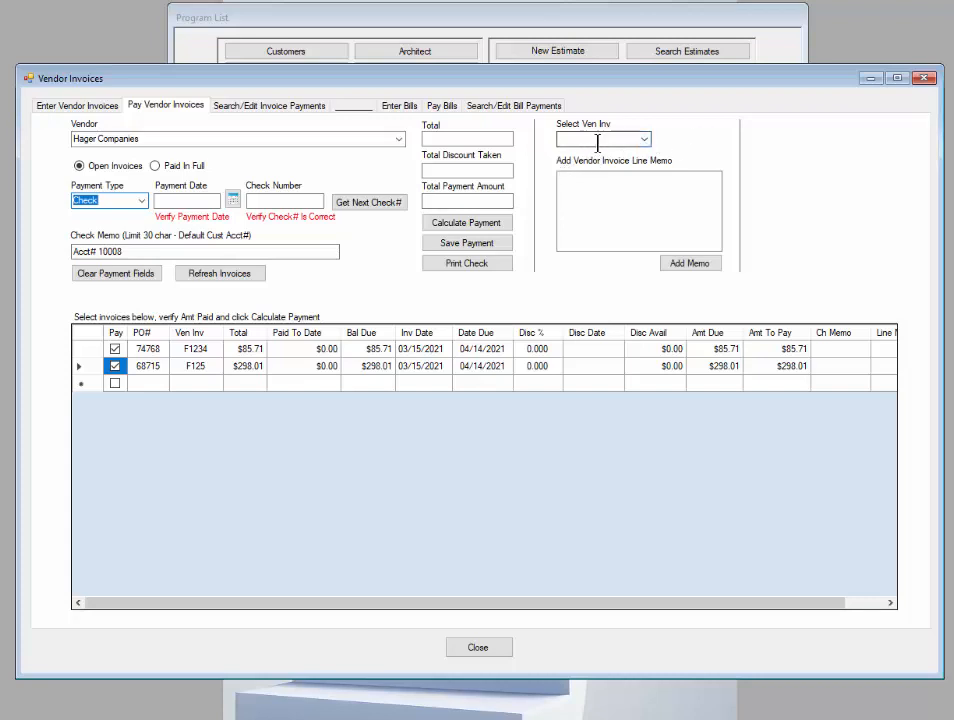
left_click(645, 140)
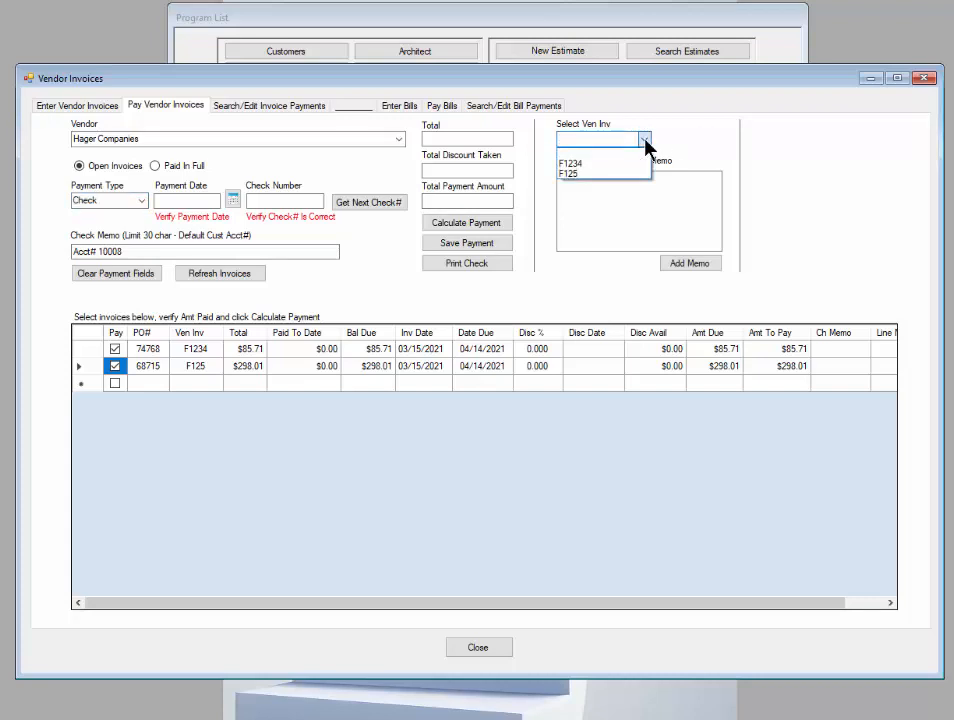
left_click(645, 140)
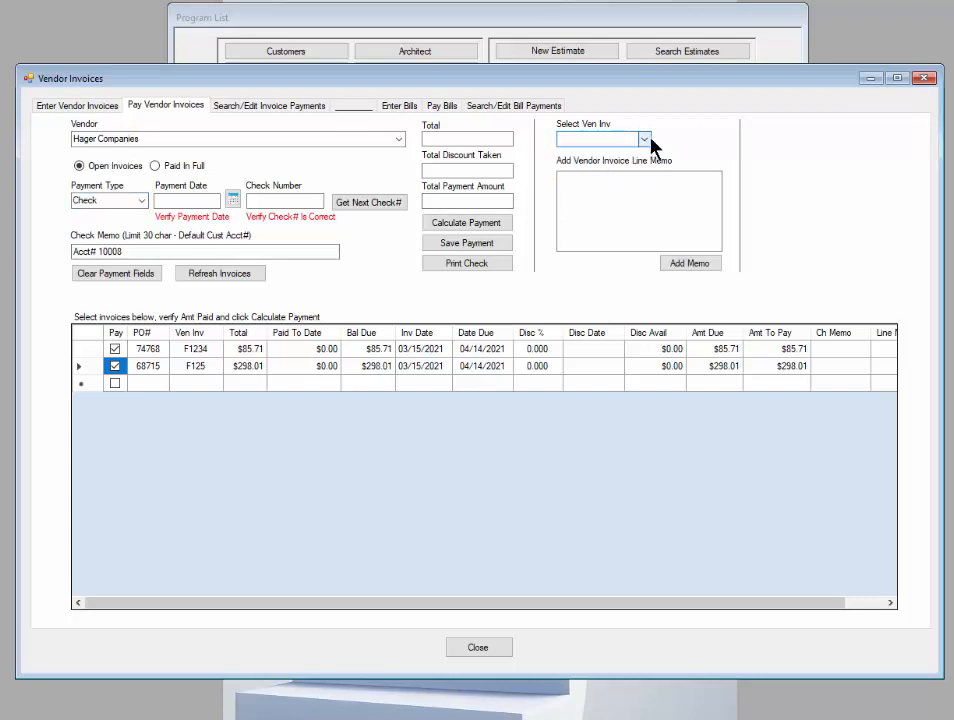
left_click(569, 210)
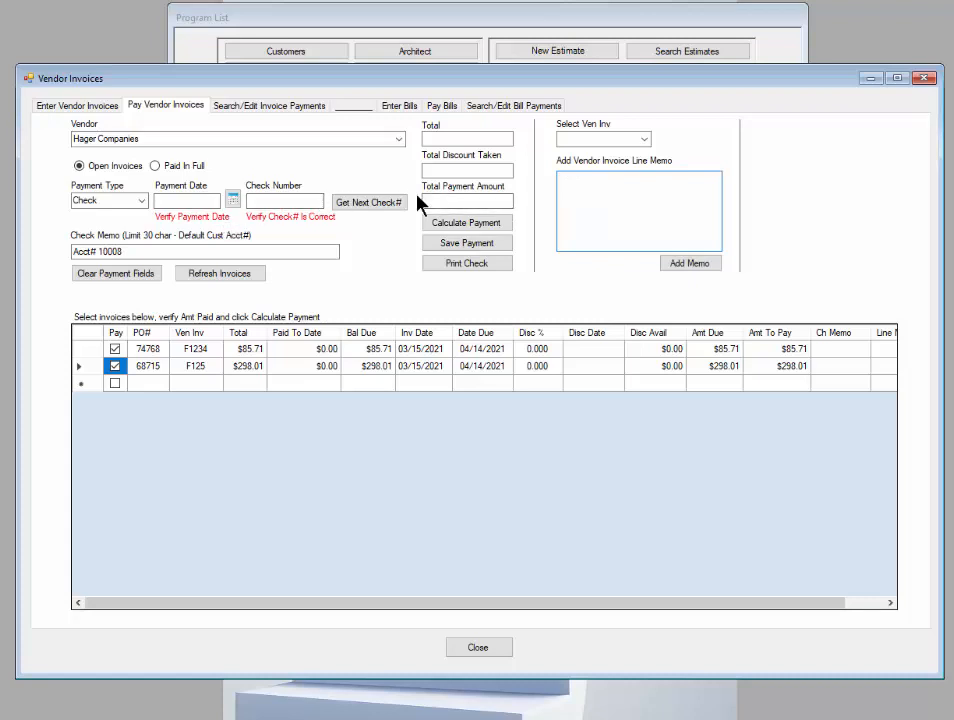
left_click(645, 141)
left_click(645, 140)
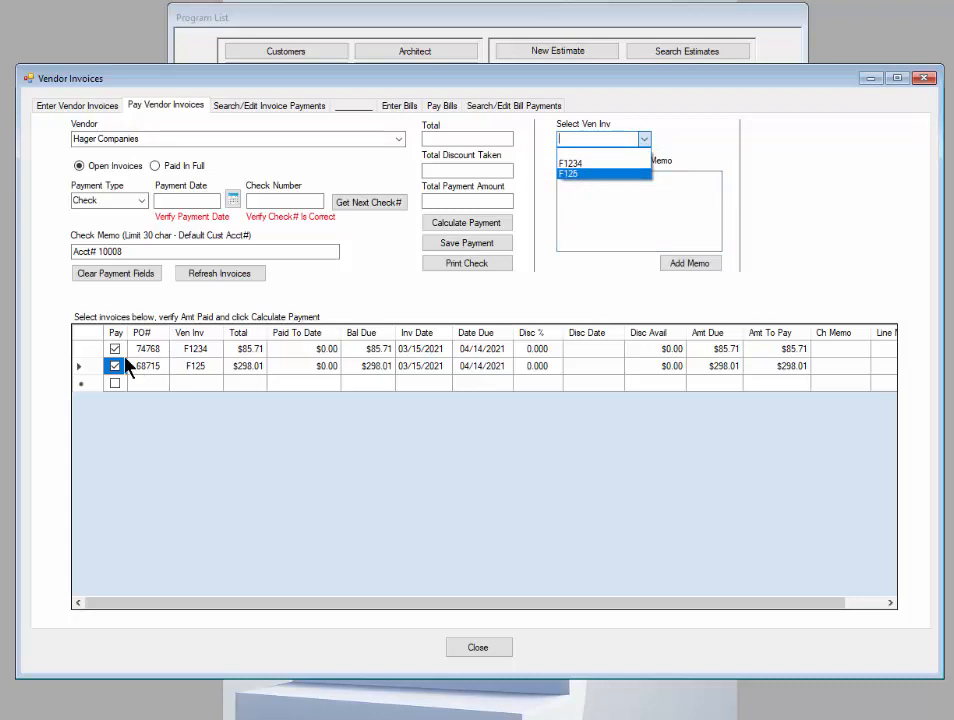
left_click(574, 176)
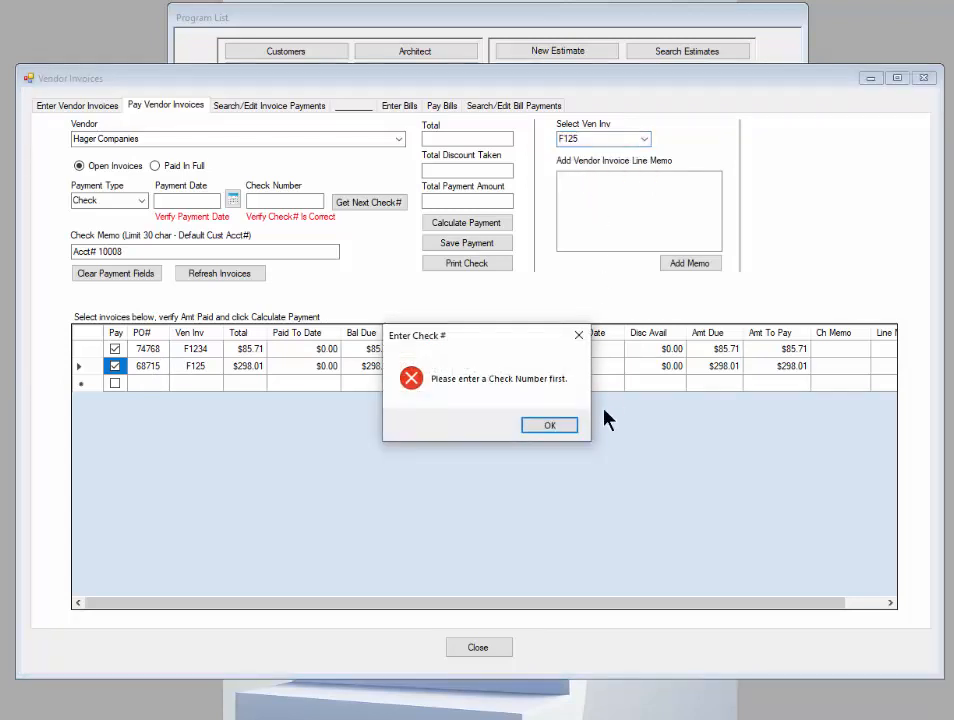
left_click(549, 425)
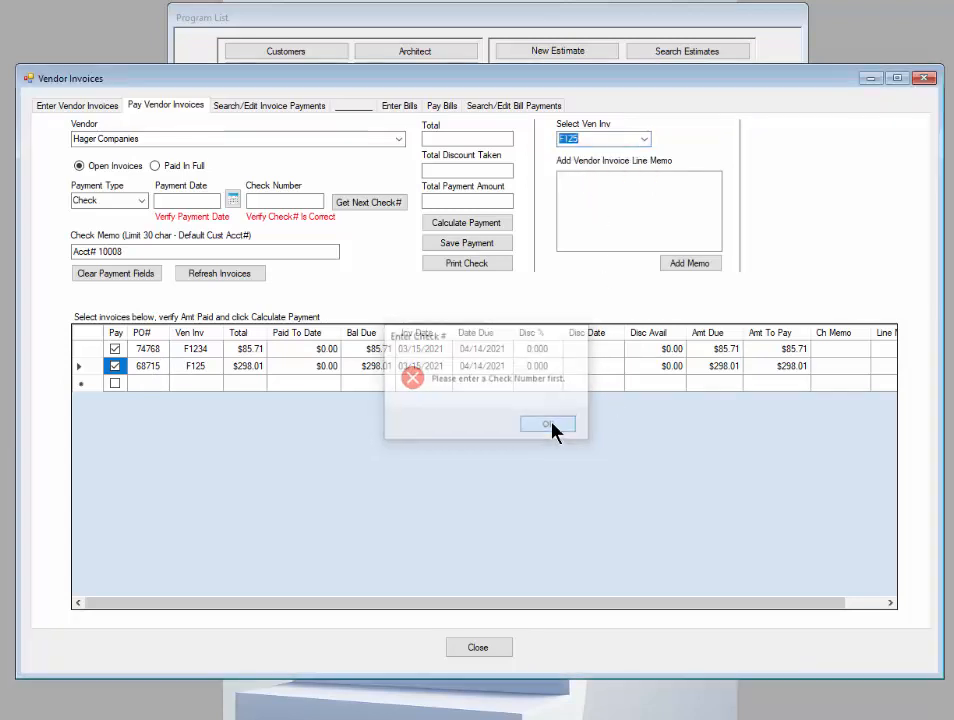
Set the payment date to 3/18/2021 and assign the next available check number.
left_click(233, 203)
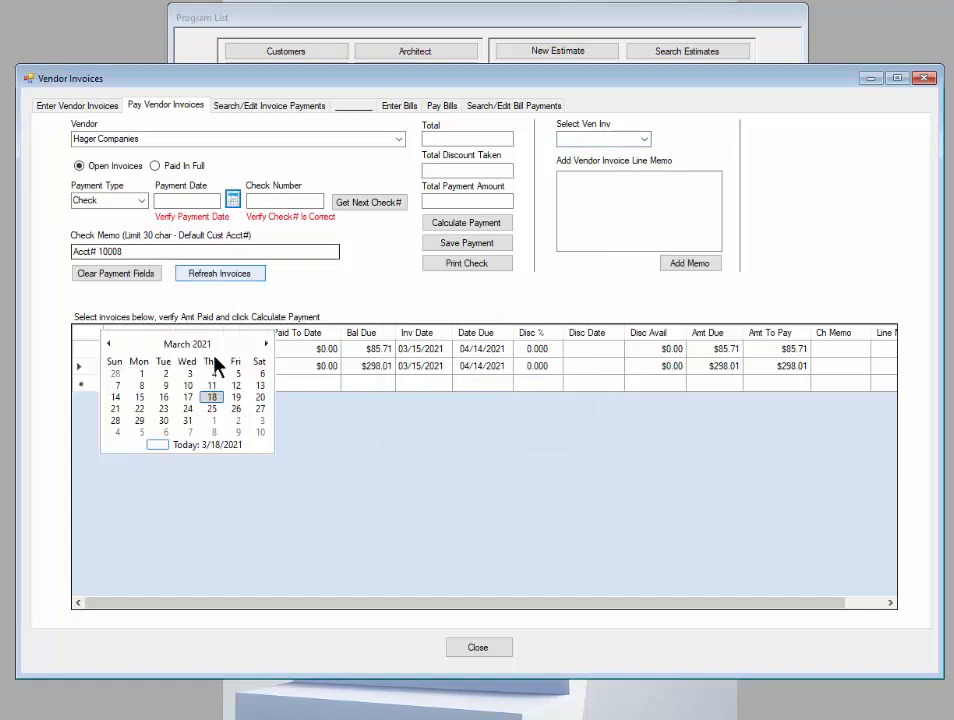
left_click(212, 335)
left_click(258, 201)
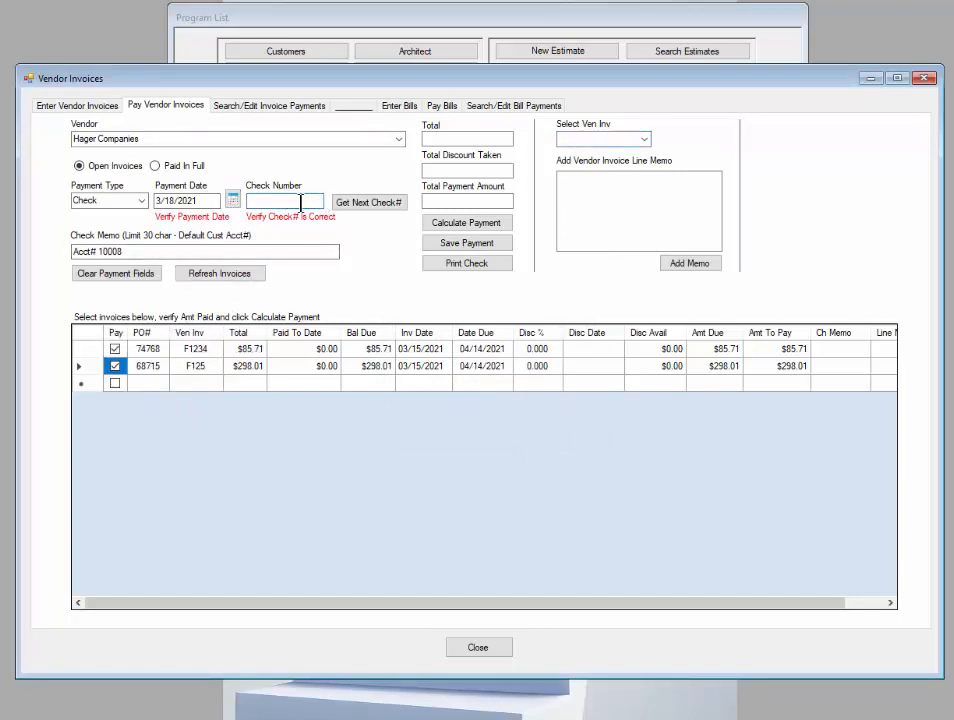
left_click(378, 206)
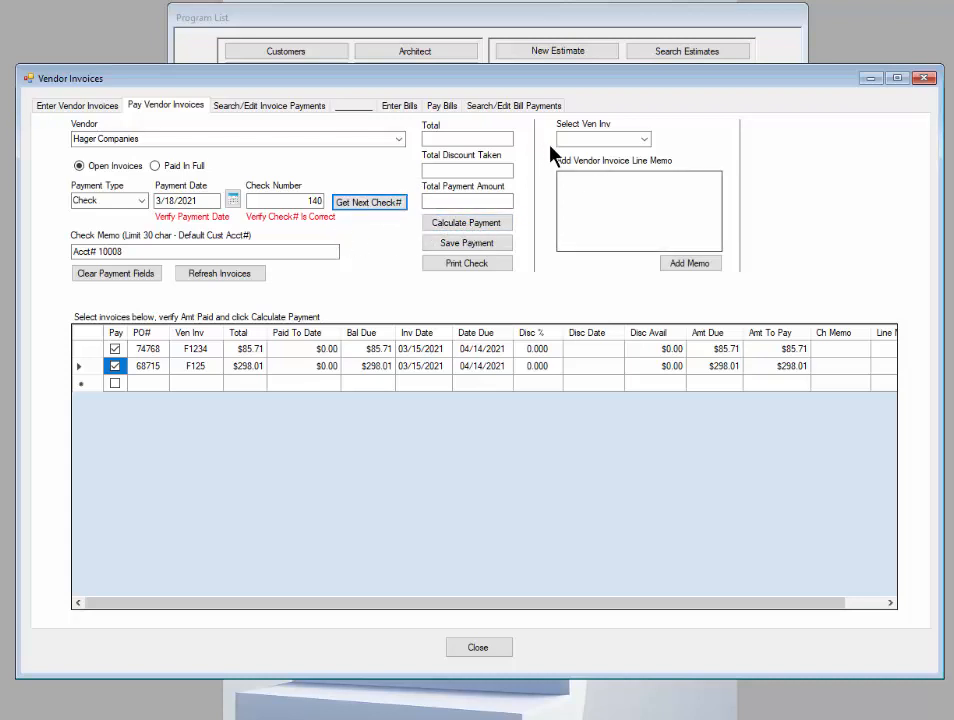
Choose invoice F125 for a line memo and clear the selection again without adding a memo.
left_click(645, 139)
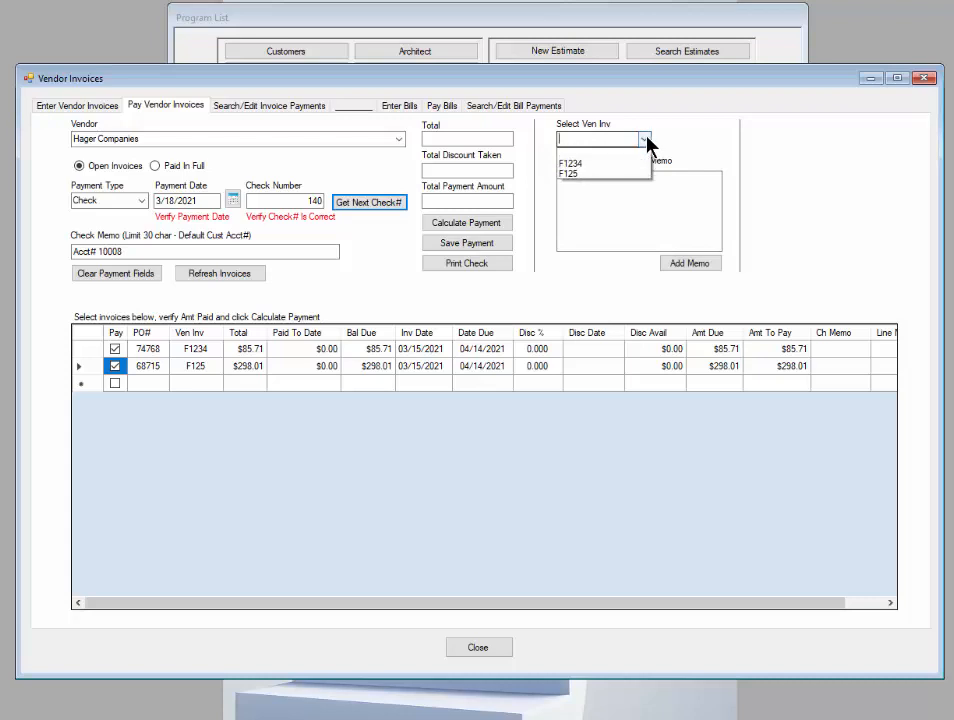
left_click(578, 174)
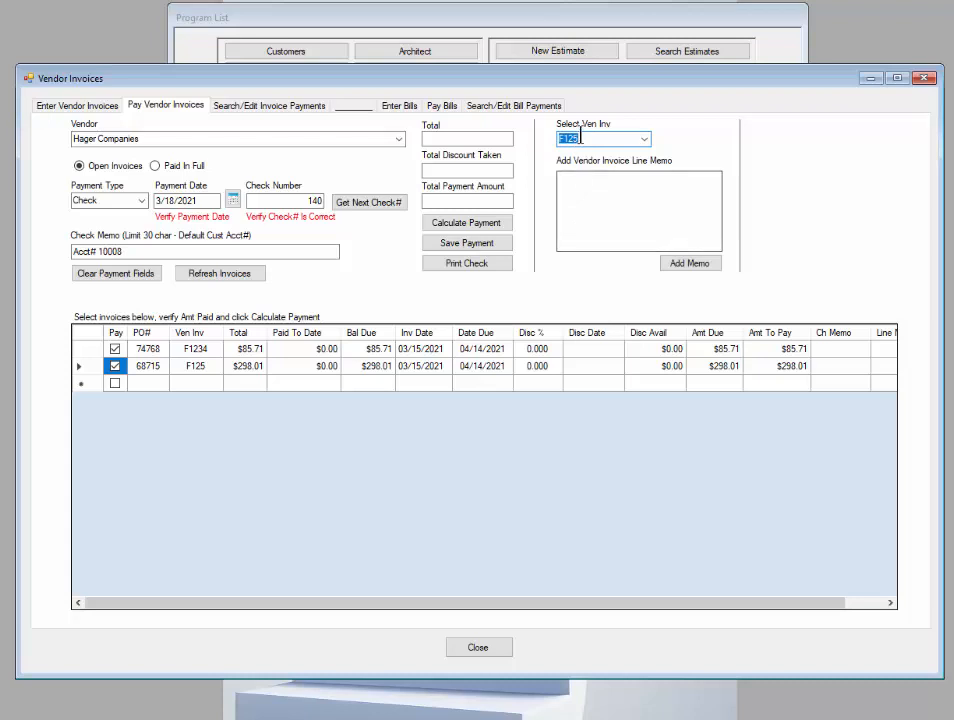
left_click(579, 194)
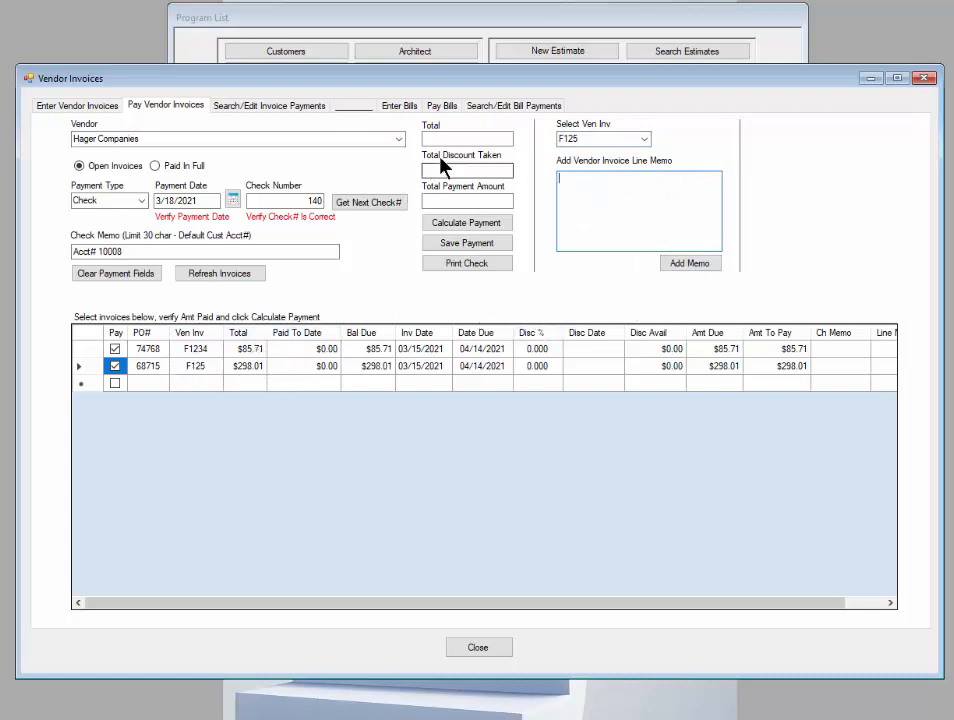
left_click(643, 140)
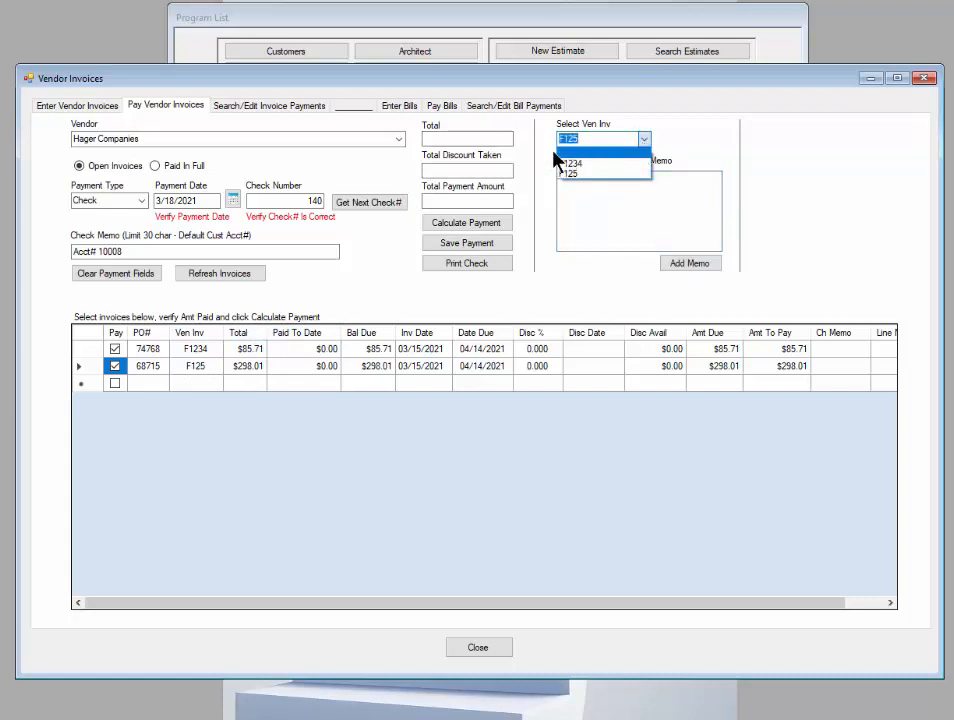
left_click(560, 164)
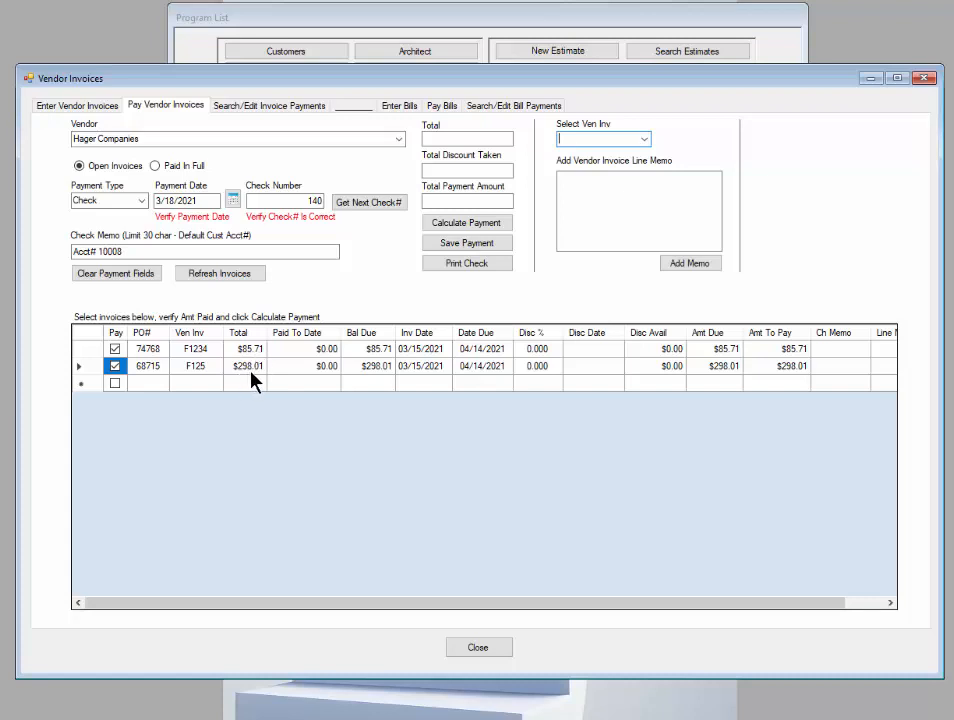
Calculate the payment for the two marked invoices and save it.
left_click(464, 228)
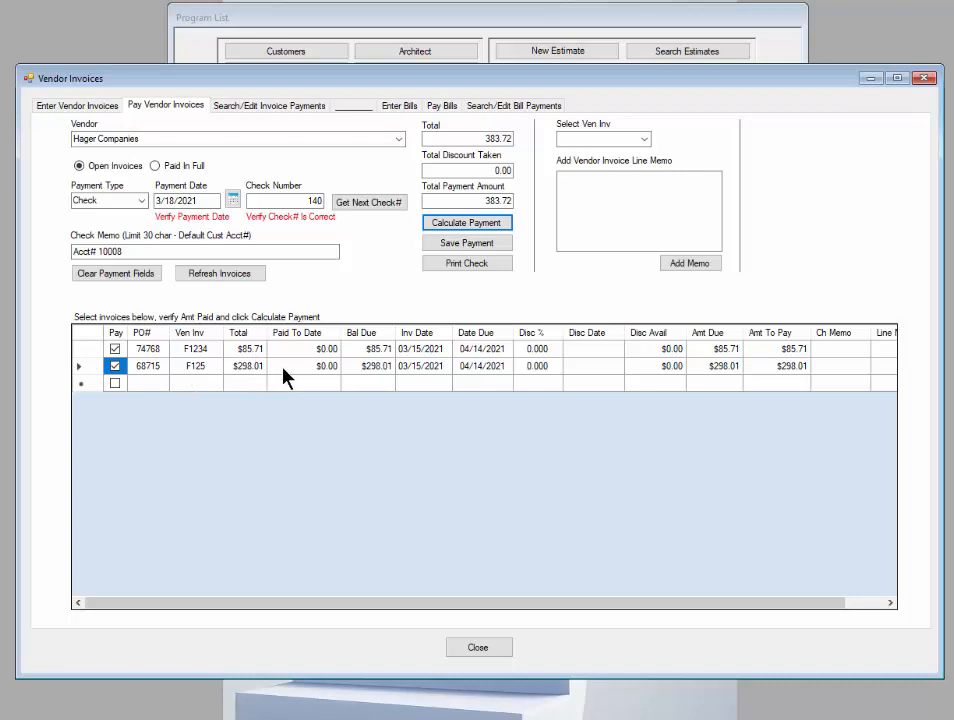
left_click(470, 246)
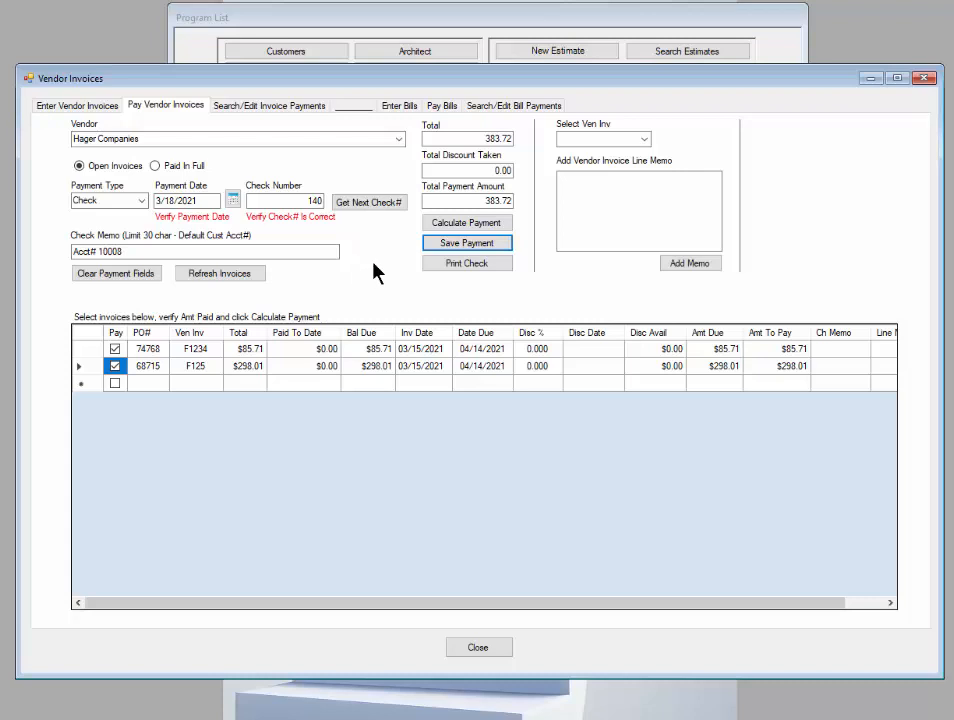
Preview the printable check in an enlarged report window, then open its print options and cancel printing.
left_click(477, 268)
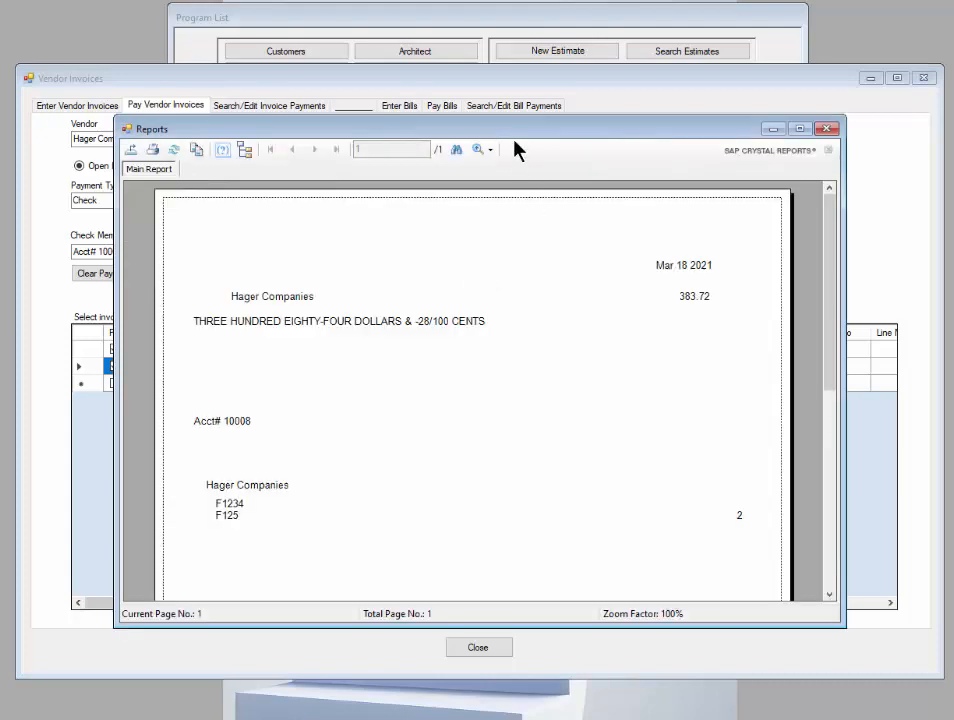
left_click_drag(528, 133, 487, 23)
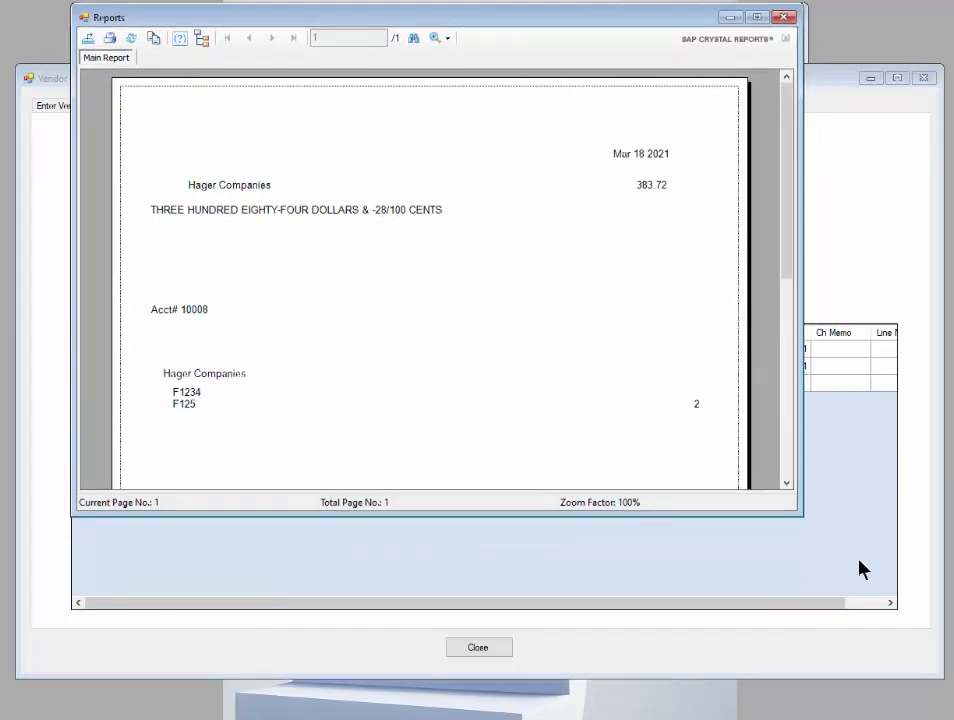
left_click_drag(804, 518, 889, 712)
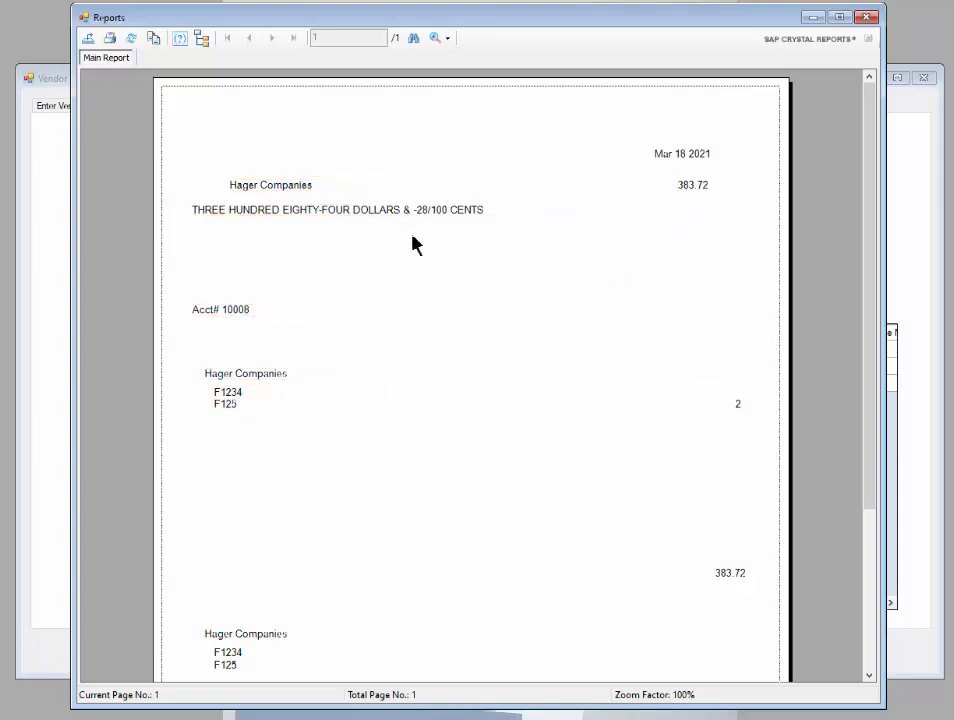
left_click(112, 41)
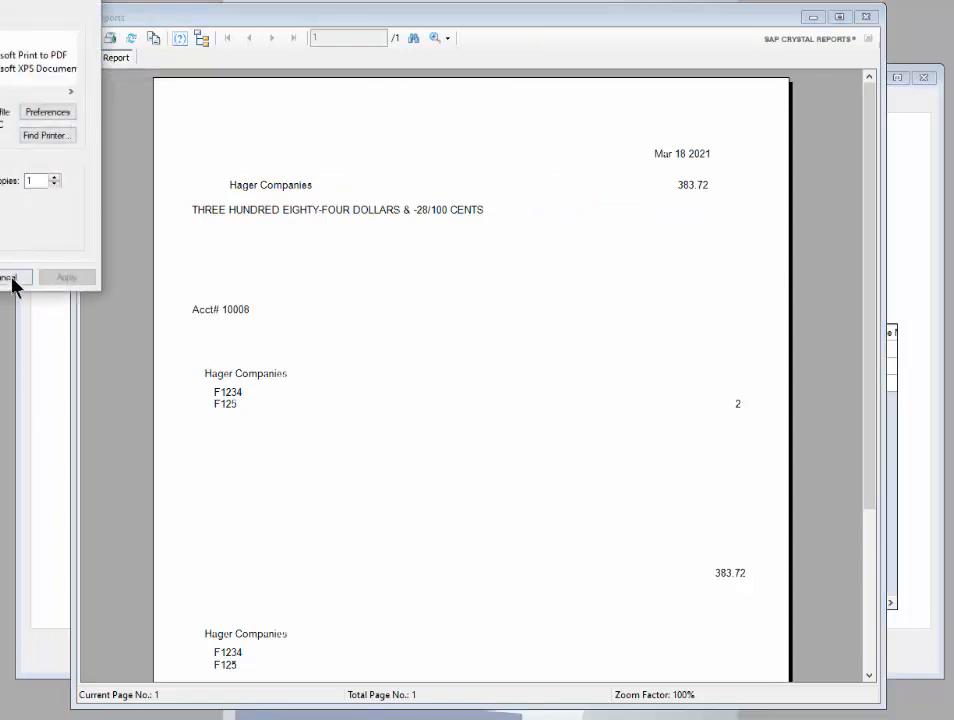
left_click(9, 280)
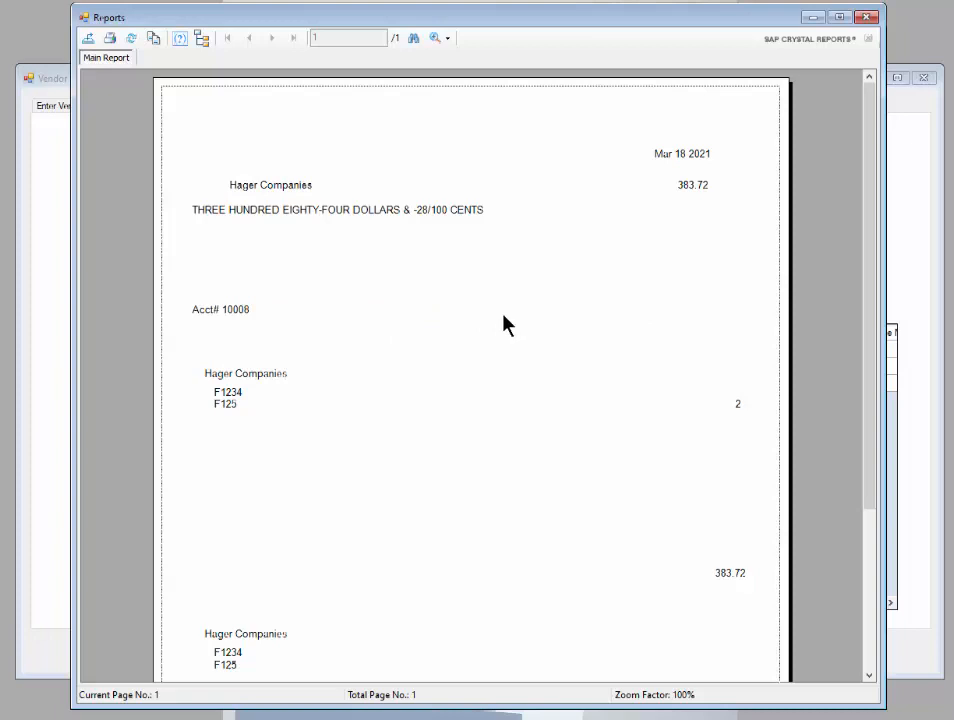
Review the check and its stubs down to the end of the page and close the preview.
left_click(458, 312)
left_click(466, 318)
scroll(440, 482, "down", 5)
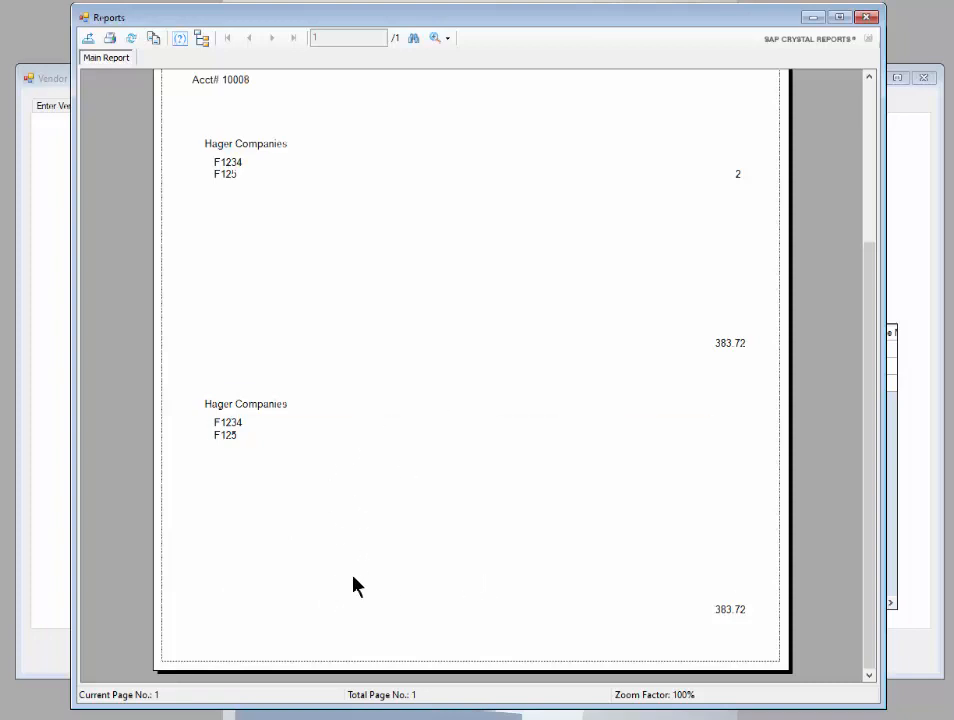
scroll(354, 580, "up", 3)
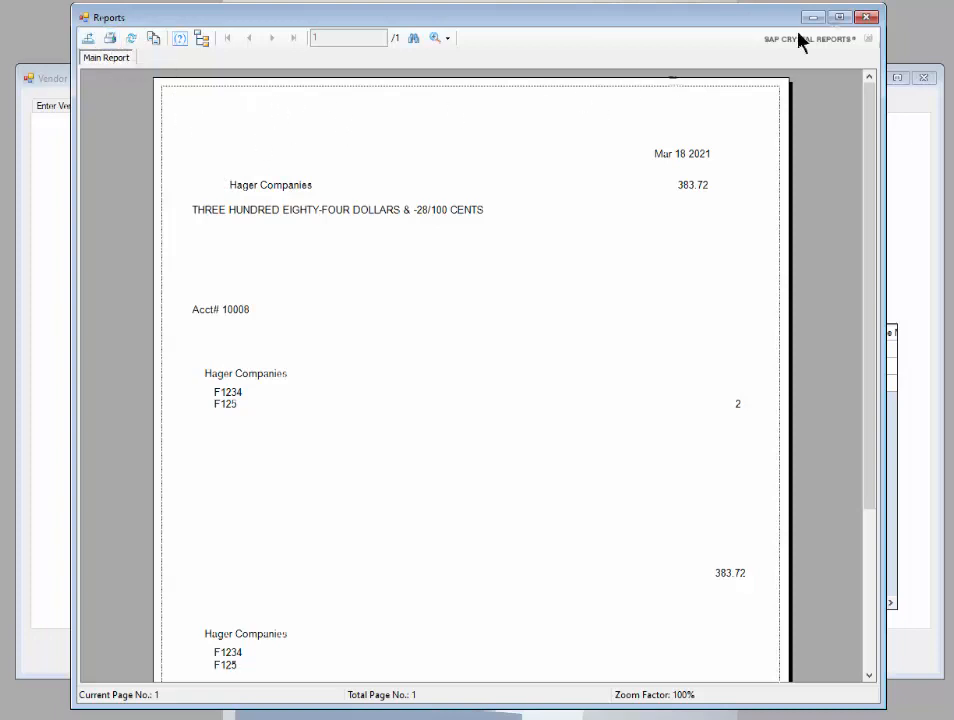
left_click(866, 18)
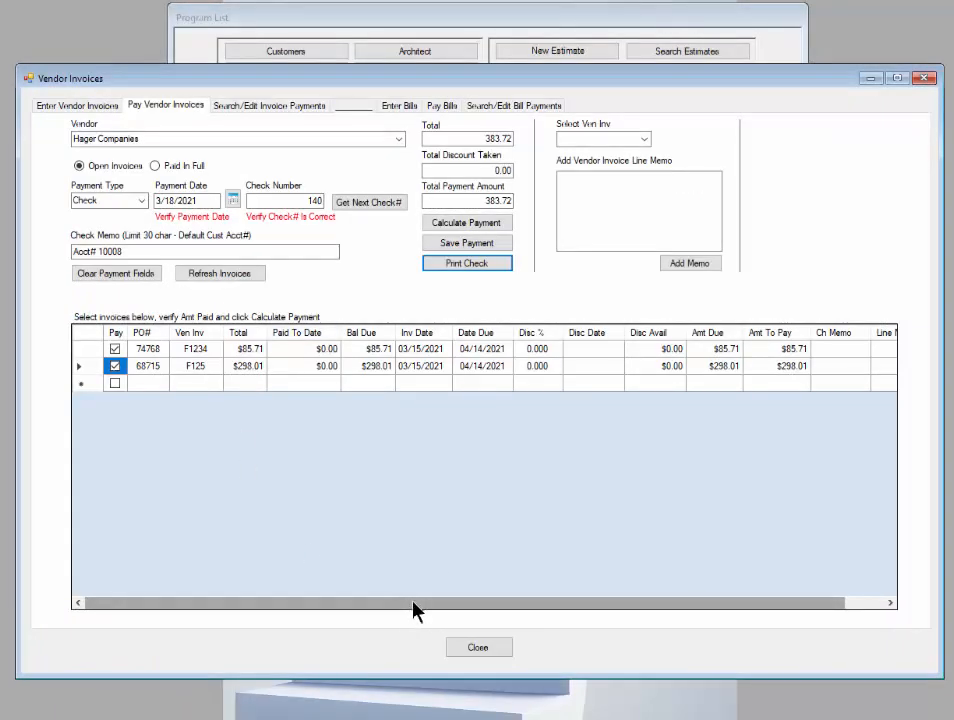
Look across the invoice columns and refresh the open invoices list for Hager Companies.
left_click_drag(415, 612, 633, 613)
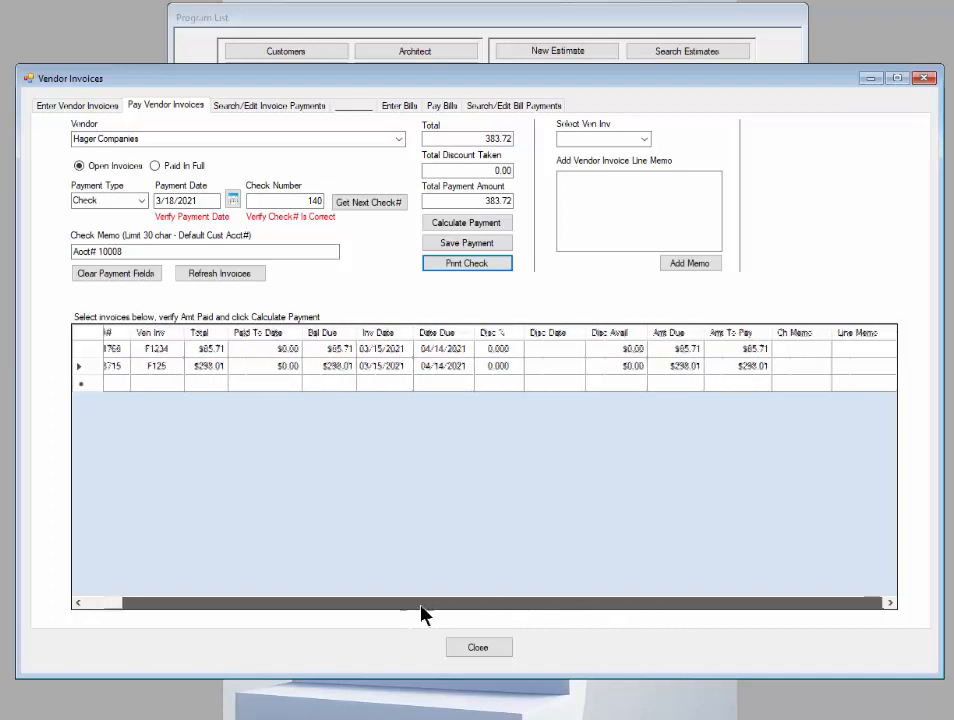
left_click_drag(419, 613, 370, 613)
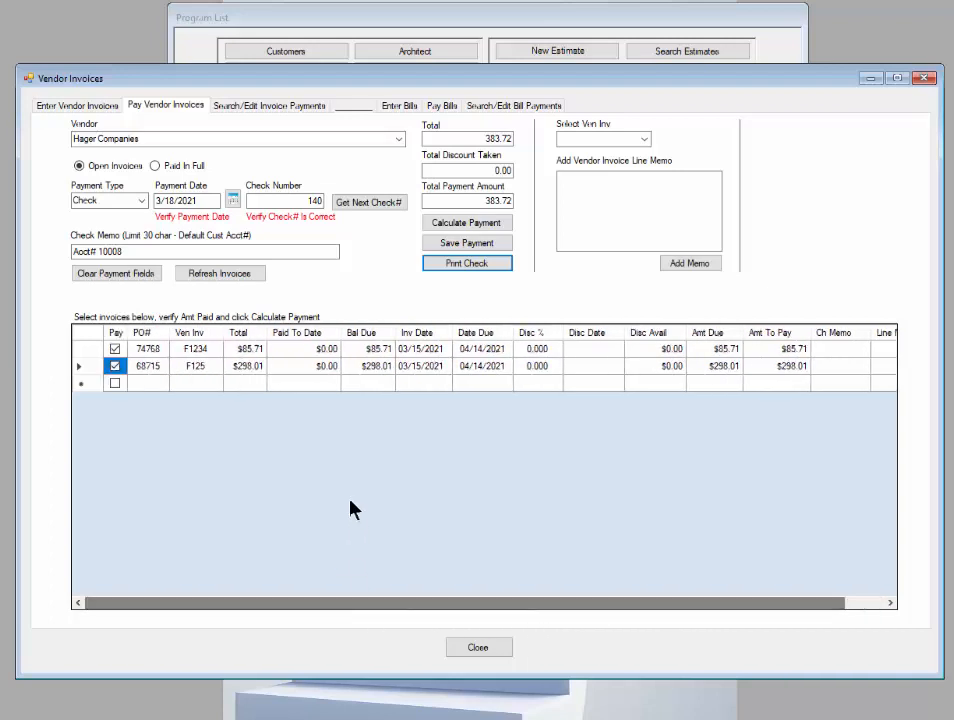
left_click(233, 279)
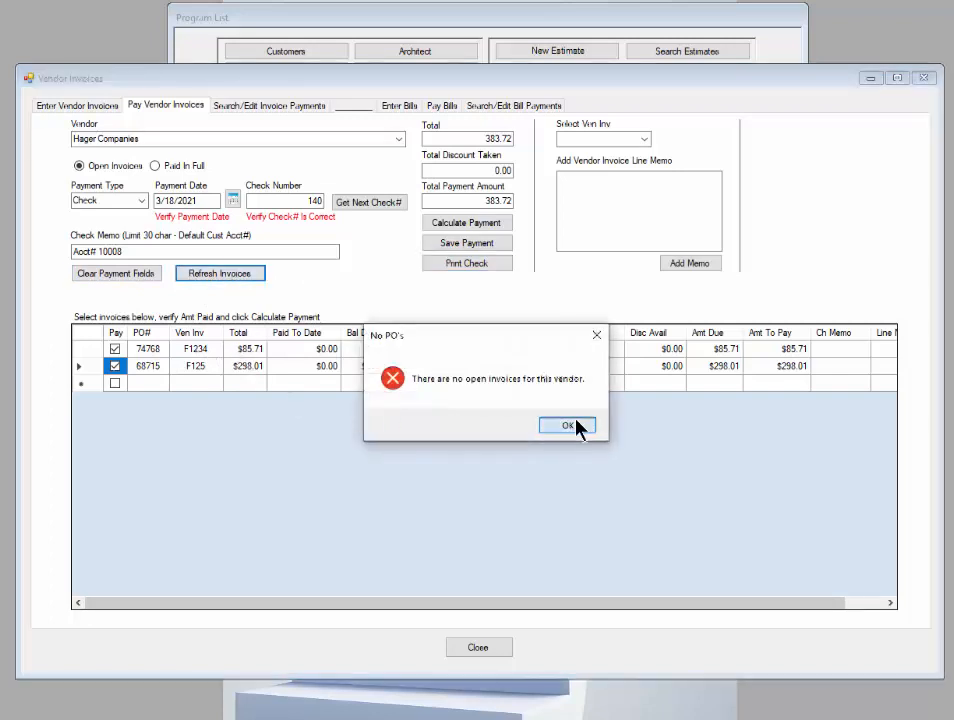
left_click(579, 426)
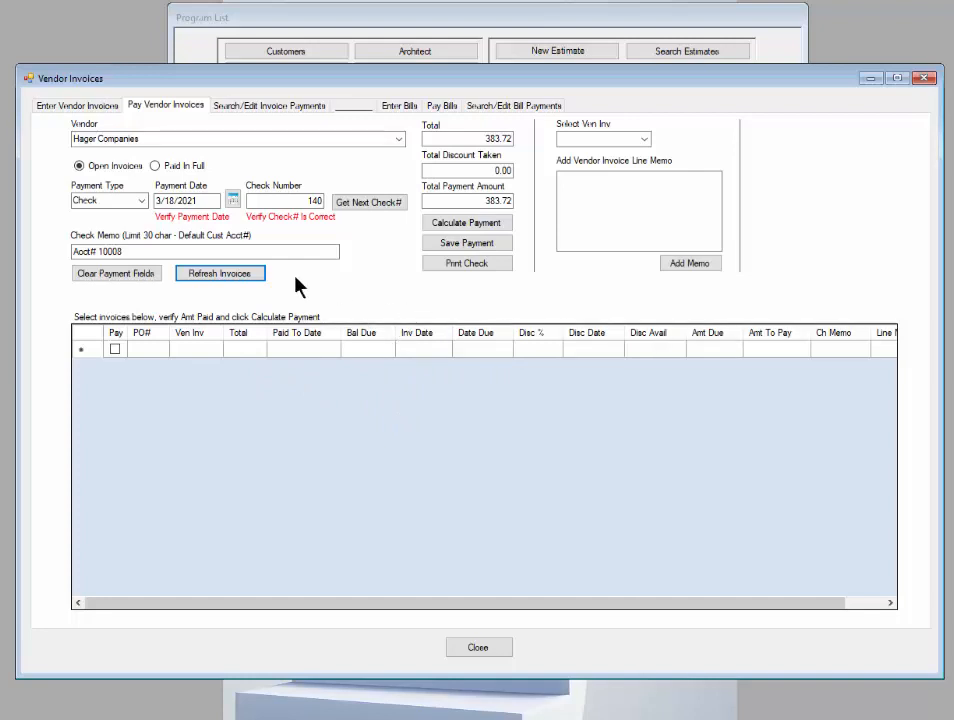
Clear the payment fields and look through the vendor list without changing the vendor.
left_click(124, 279)
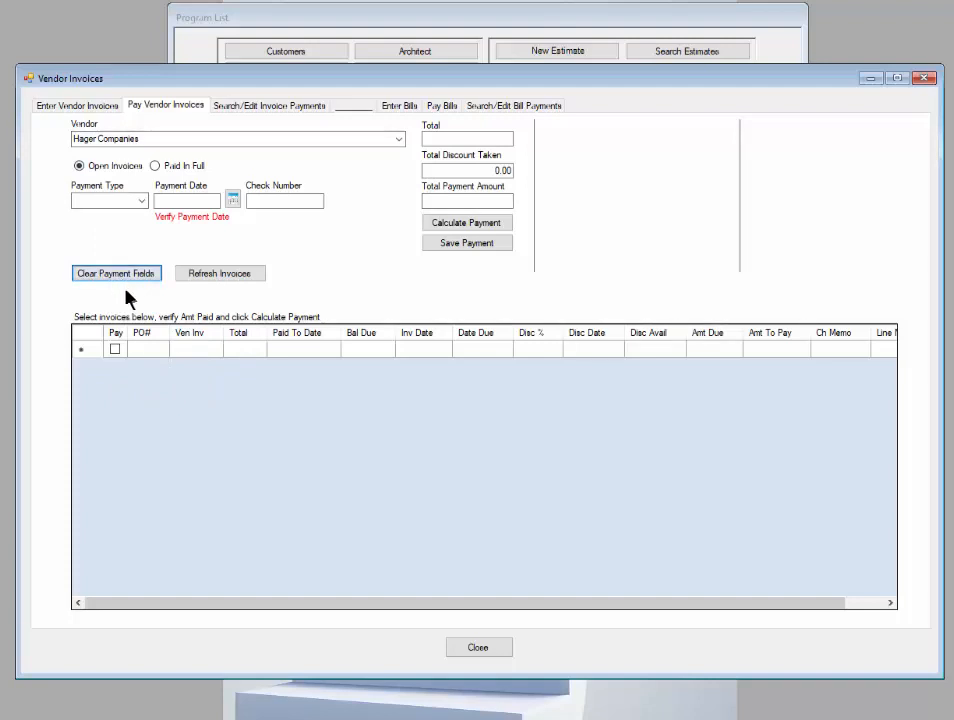
left_click(399, 142)
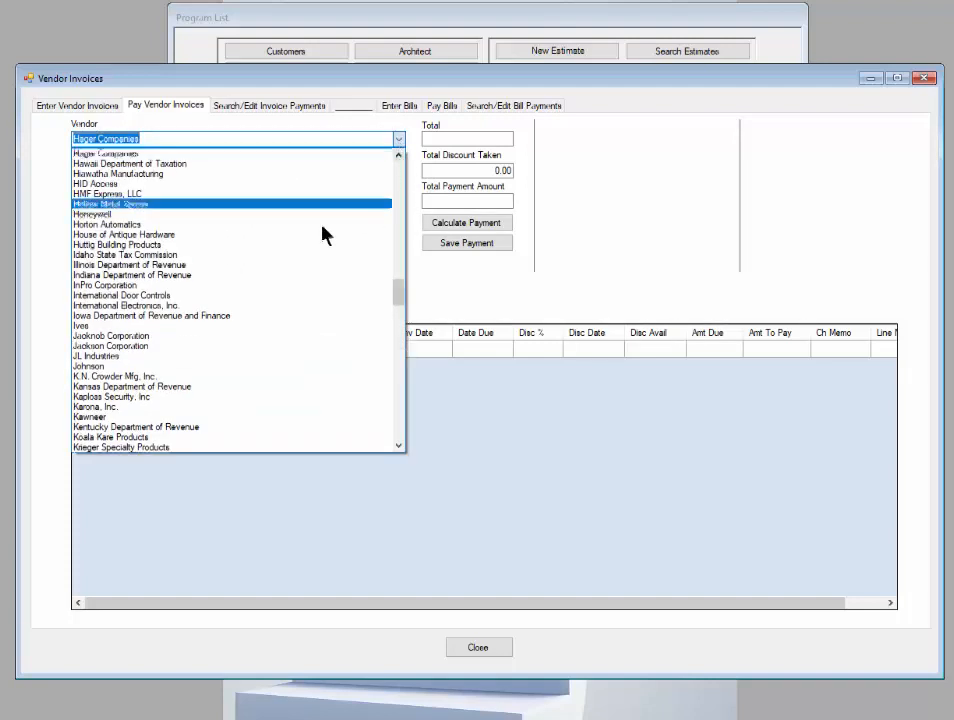
left_click(398, 139)
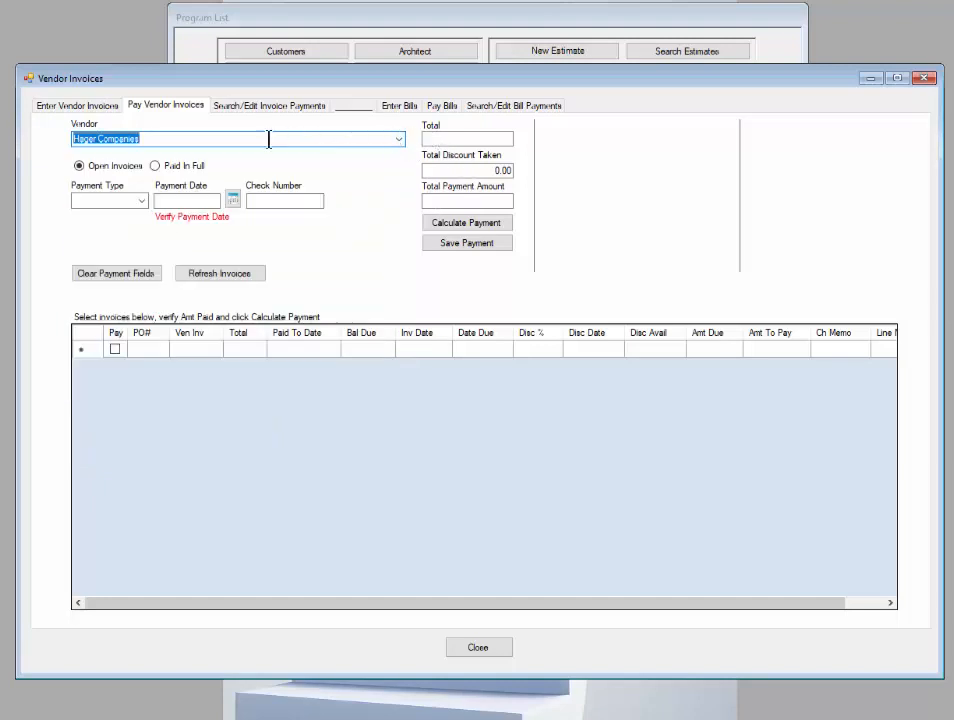
Go to the search for existing invoice payments and view the available payment types without choosing one.
left_click(273, 108)
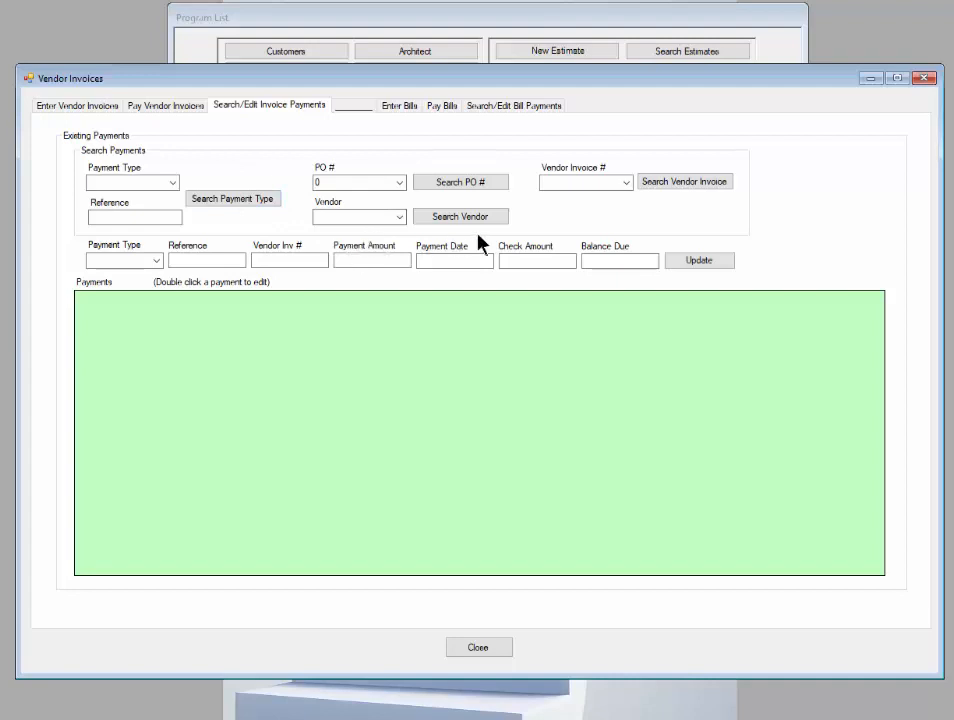
left_click(172, 183)
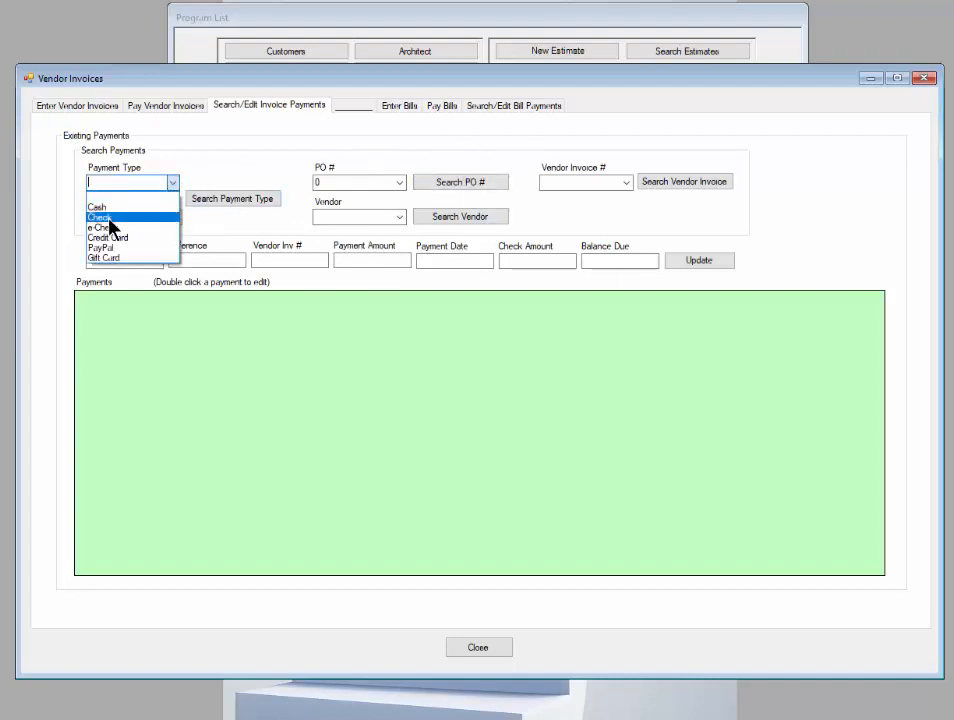
left_click(256, 170)
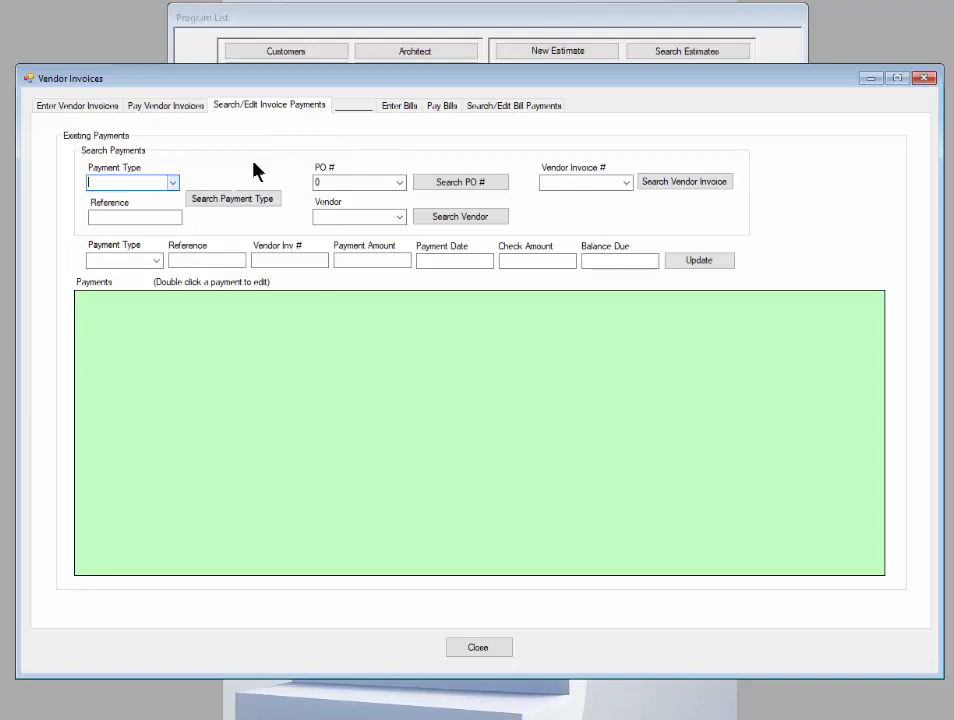
Leave the invoice payment search for bill entry and load Duke Energy as the vendor the bill is from.
left_click(132, 216)
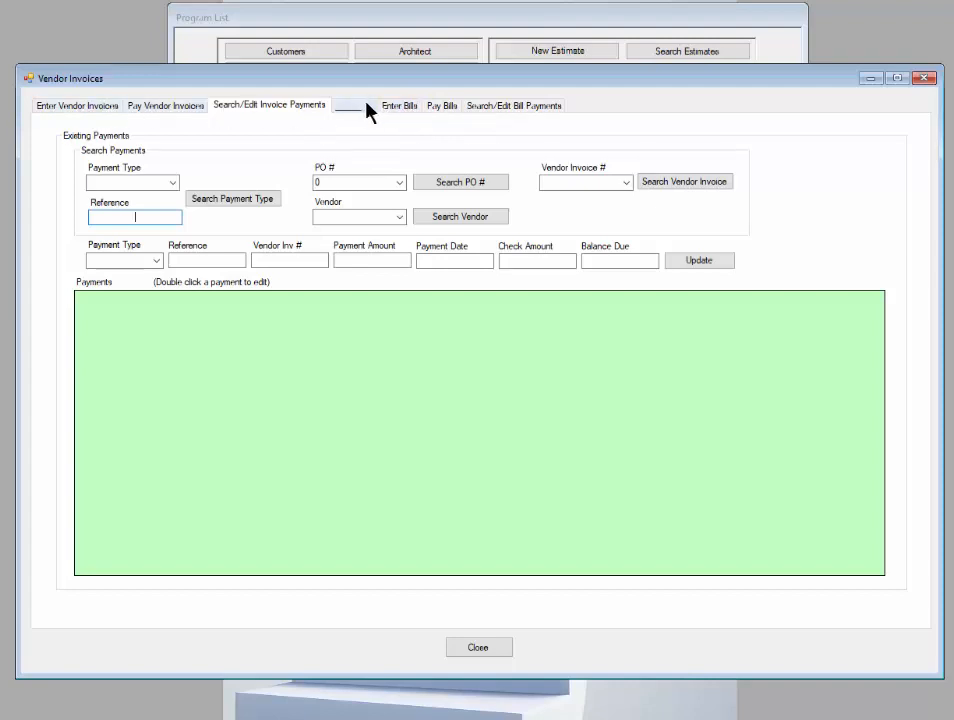
left_click(403, 108)
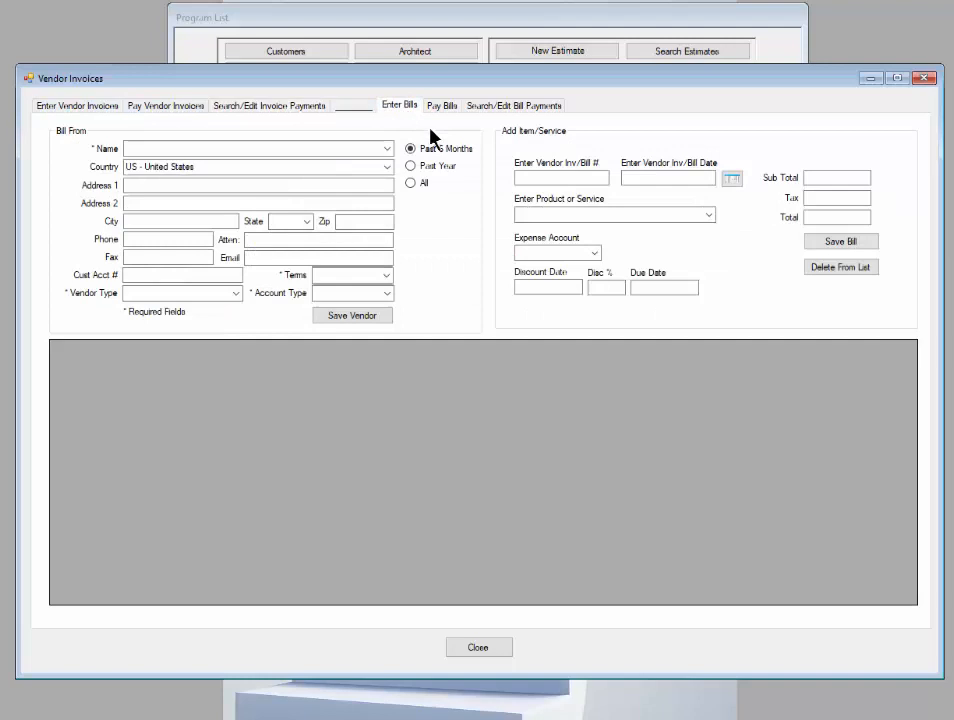
left_click(377, 147)
type("du")
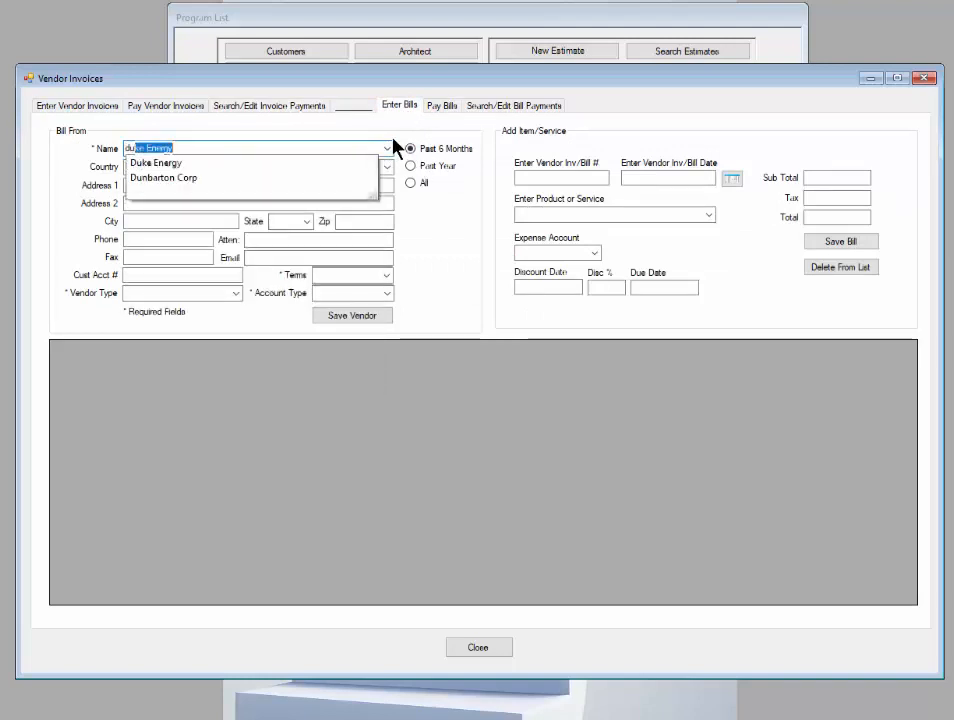
type("k")
key("Return")
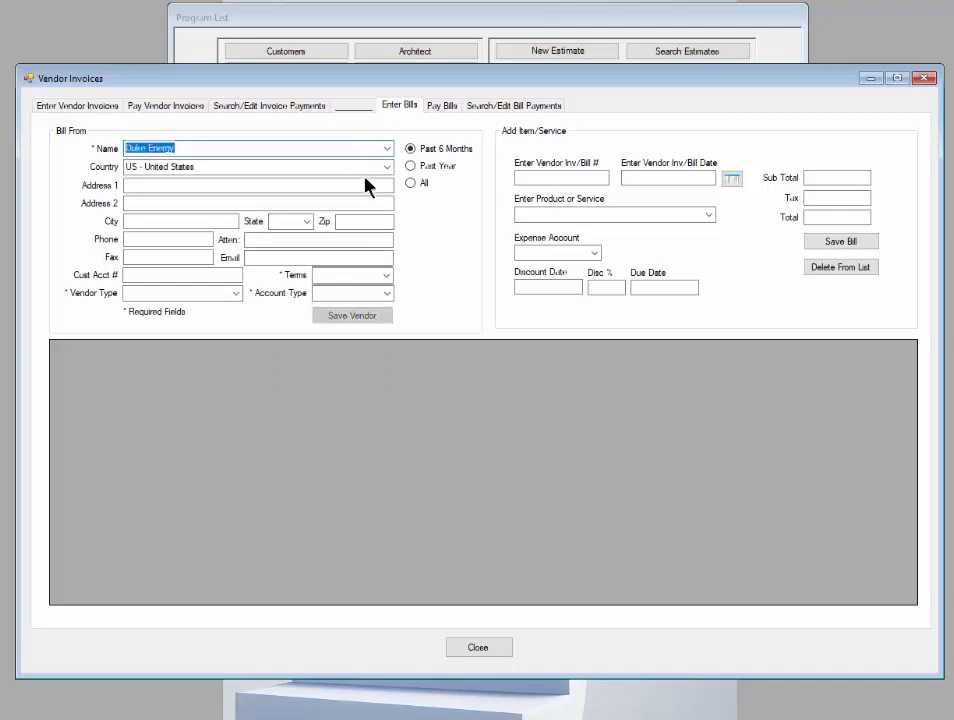
key("Tab")
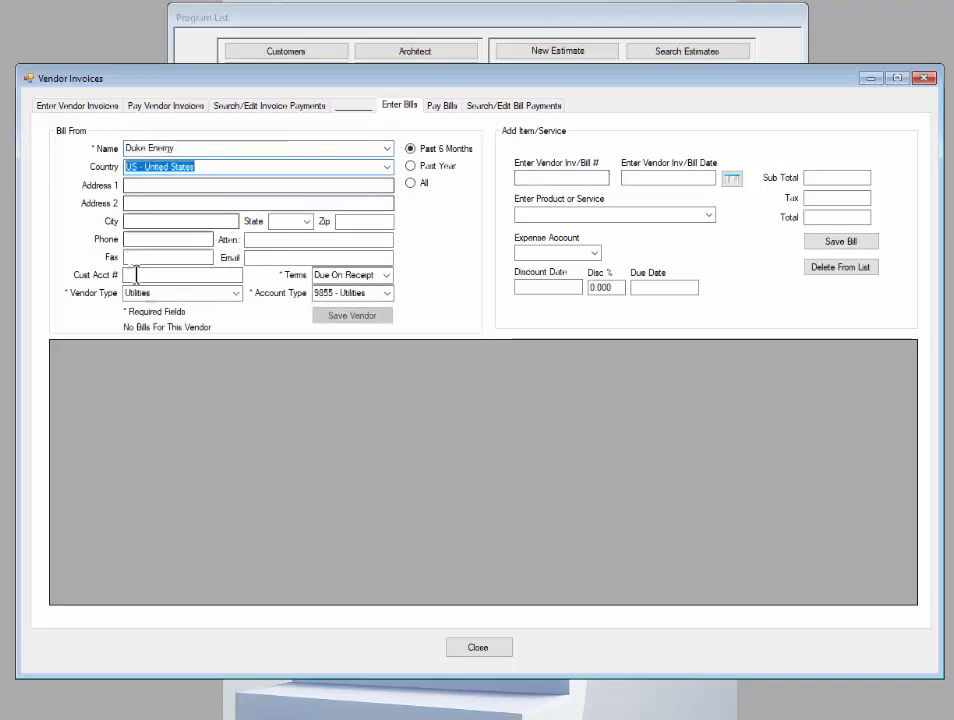
Set the bill's product or service to Gas and Electric and look through the expense accounts without choosing one.
left_click(573, 176)
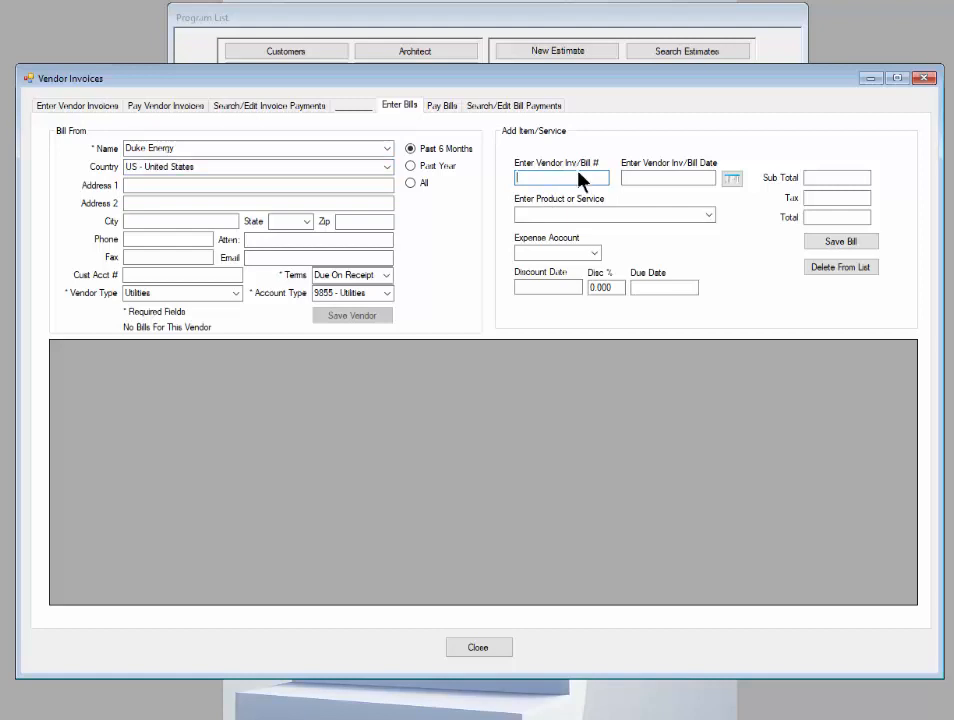
left_click(709, 215)
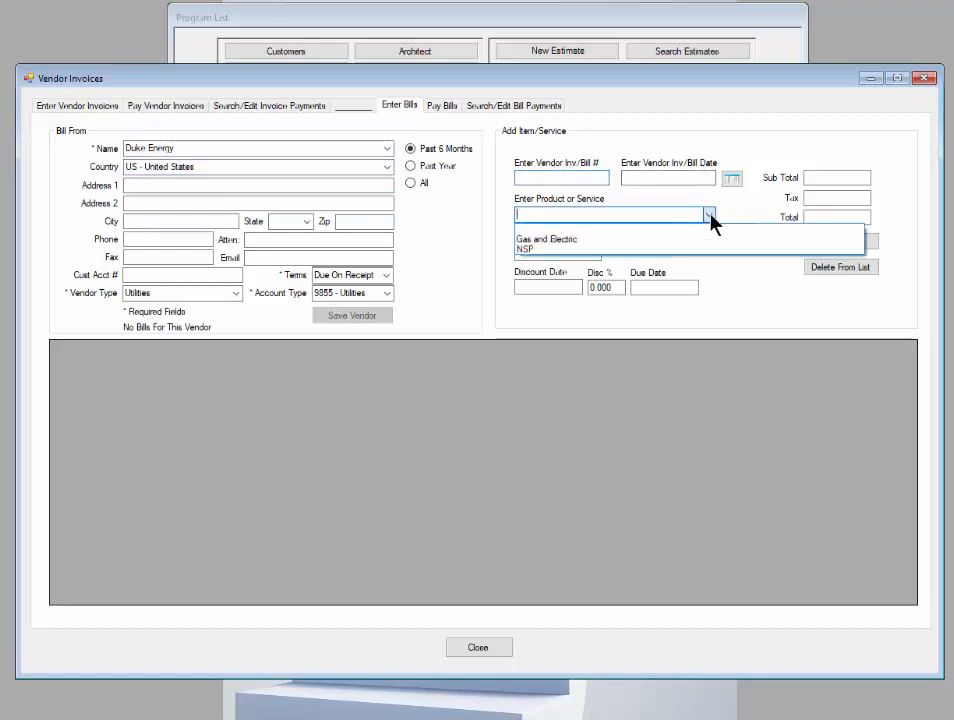
left_click(555, 240)
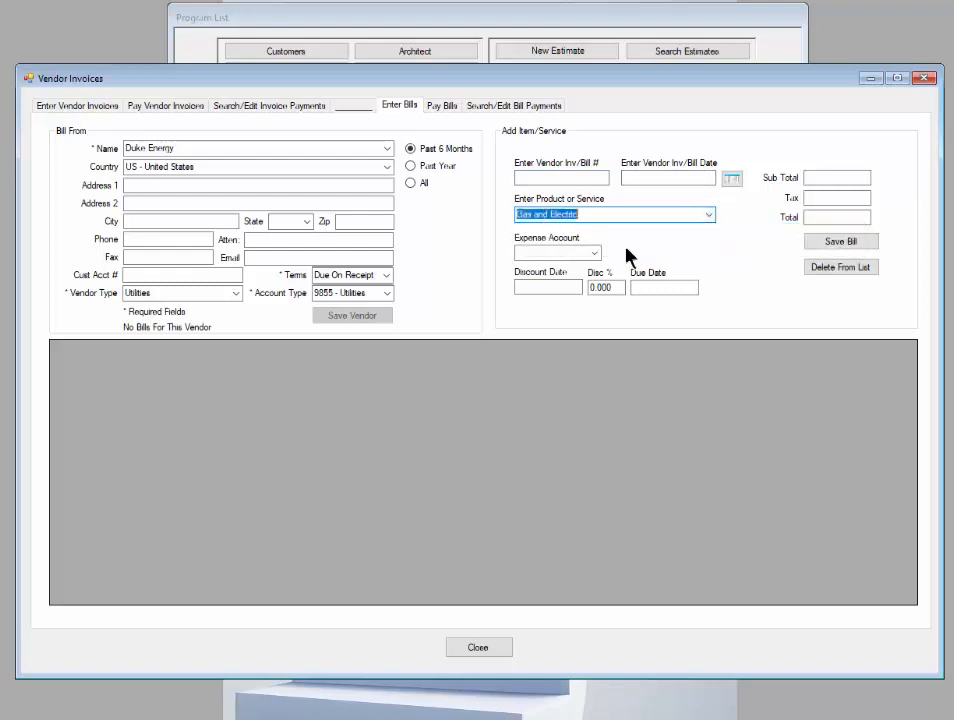
left_click(595, 254)
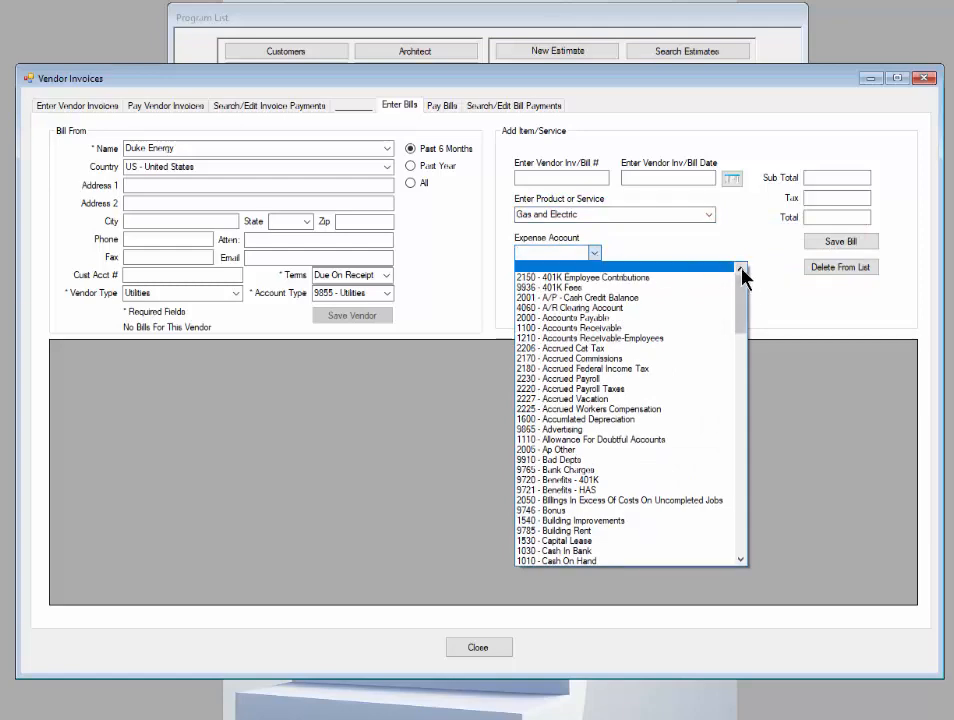
left_click_drag(740, 294, 748, 253)
left_click(718, 241)
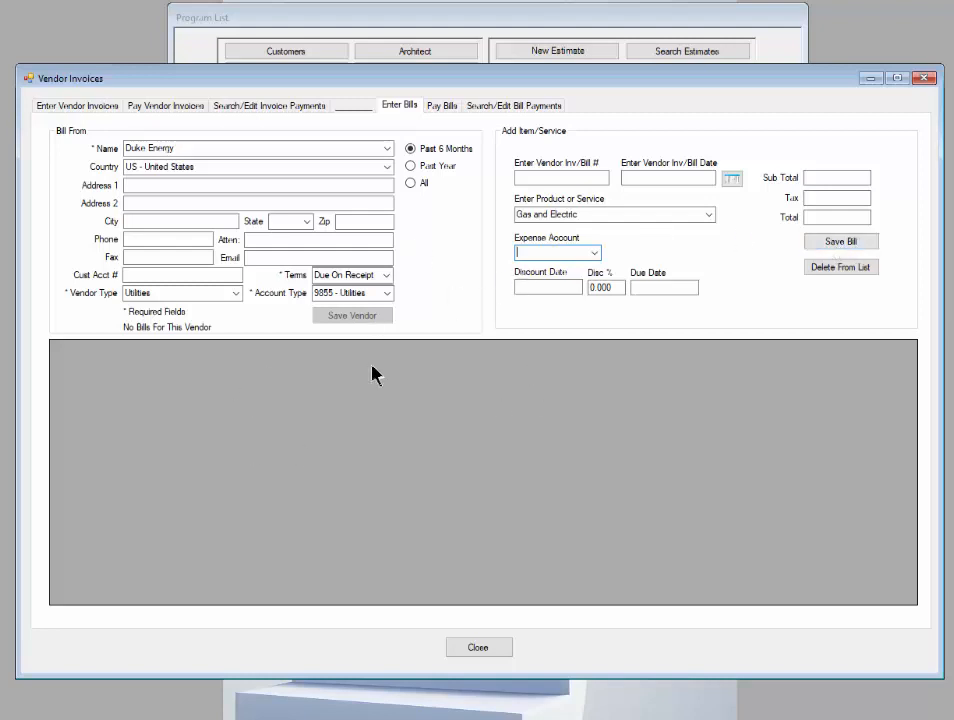
Go to bill payment and load the open bills for Duke Energy.
left_click(442, 108)
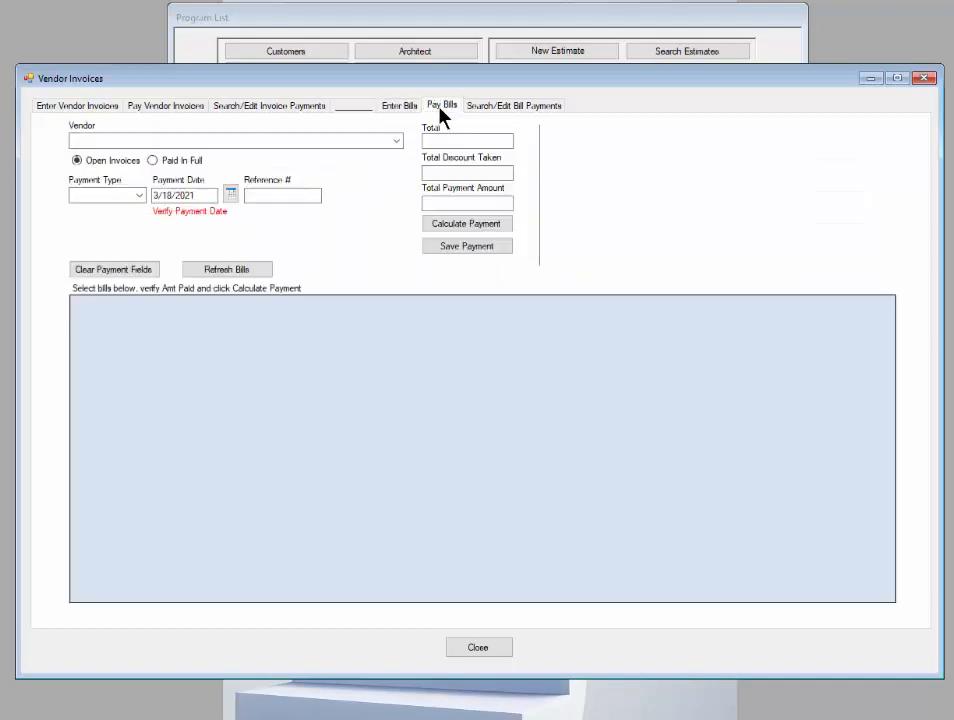
left_click(195, 141)
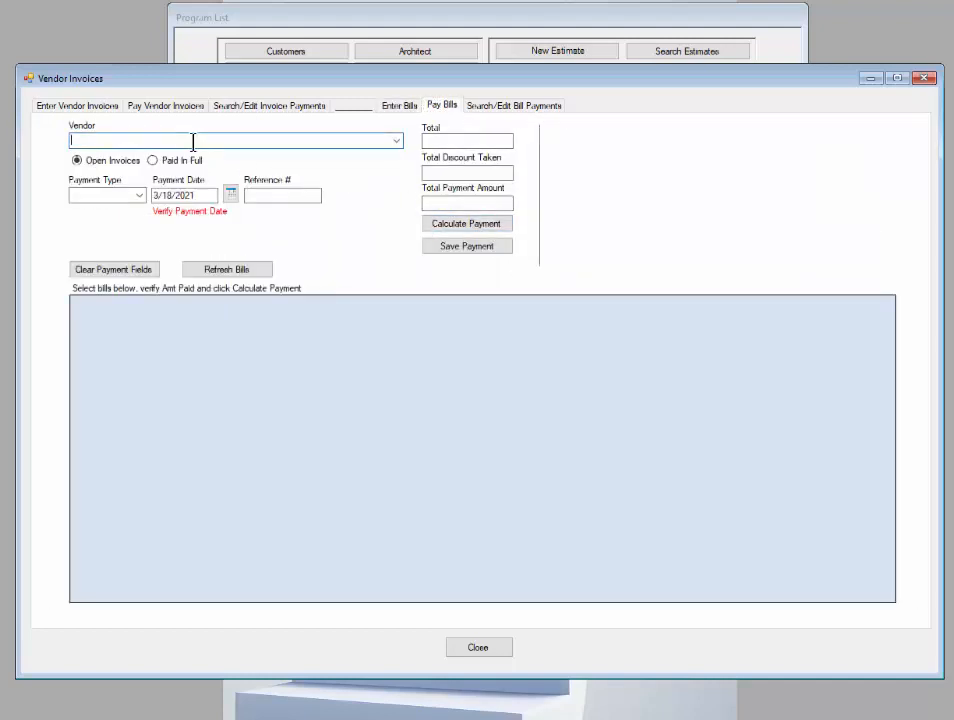
type("Duk")
key("Return")
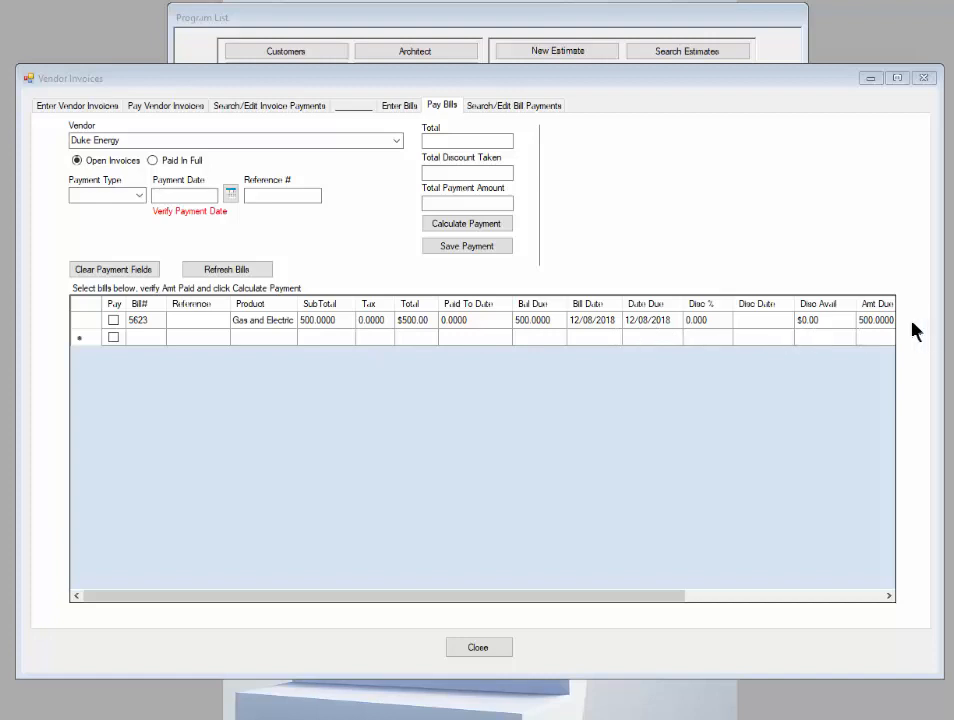
Look across the columns of the open Duke Energy bill and set the payment type to Check.
left_click_drag(658, 605, 898, 598)
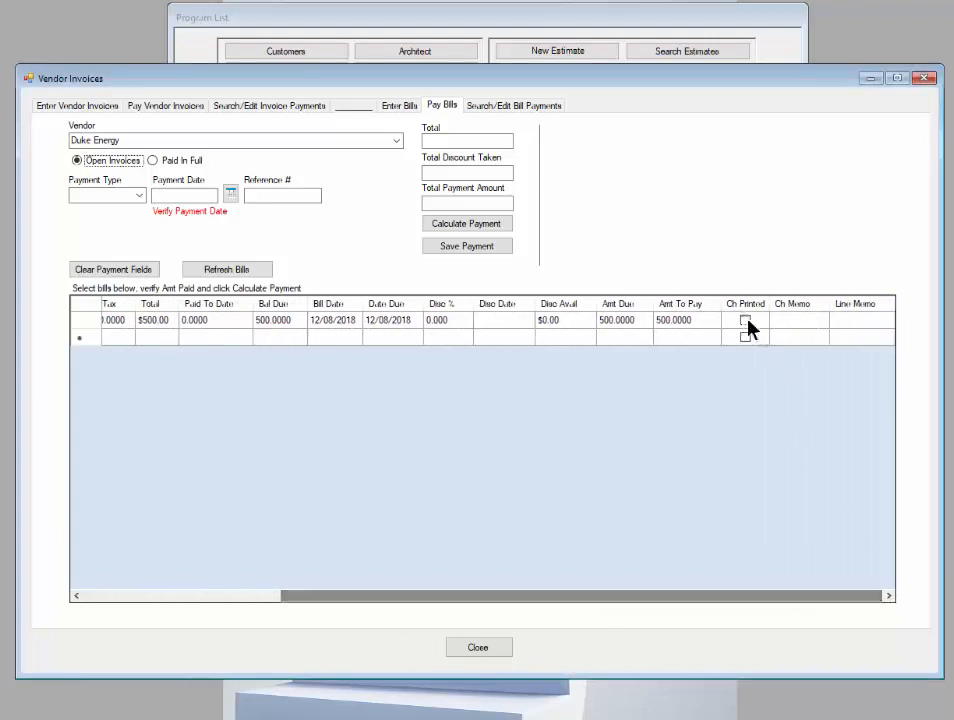
left_click_drag(663, 601, 317, 598)
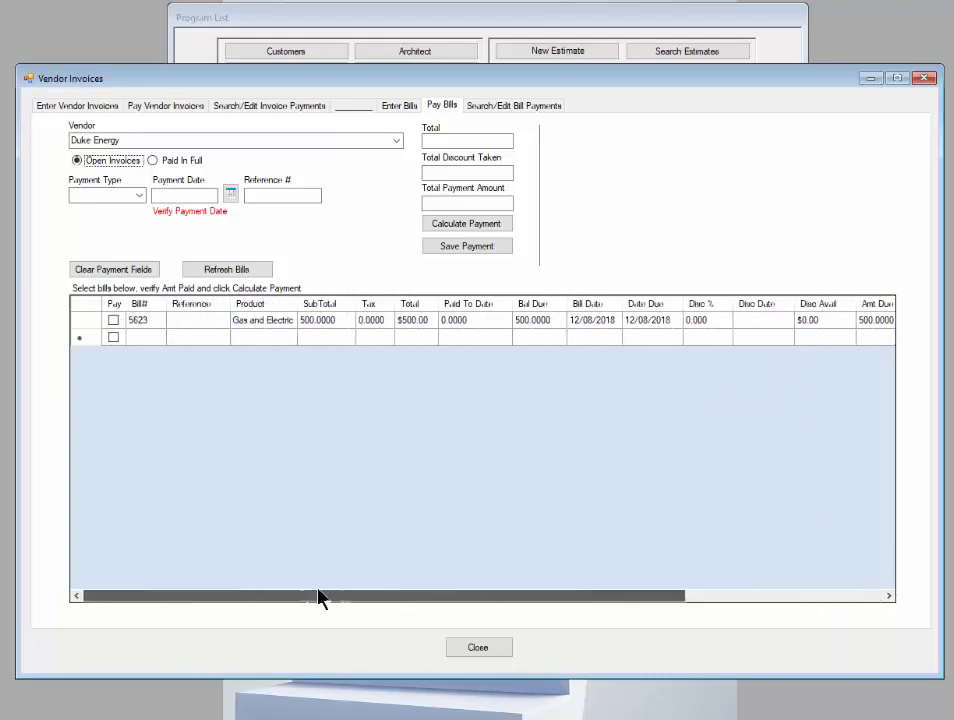
left_click(140, 196)
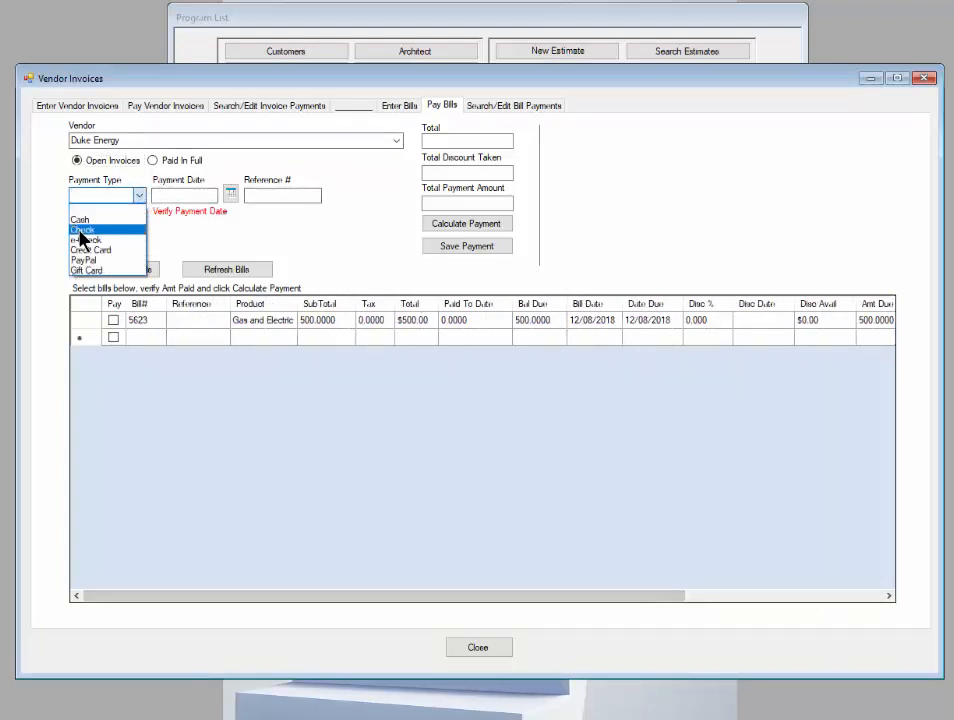
left_click(80, 231)
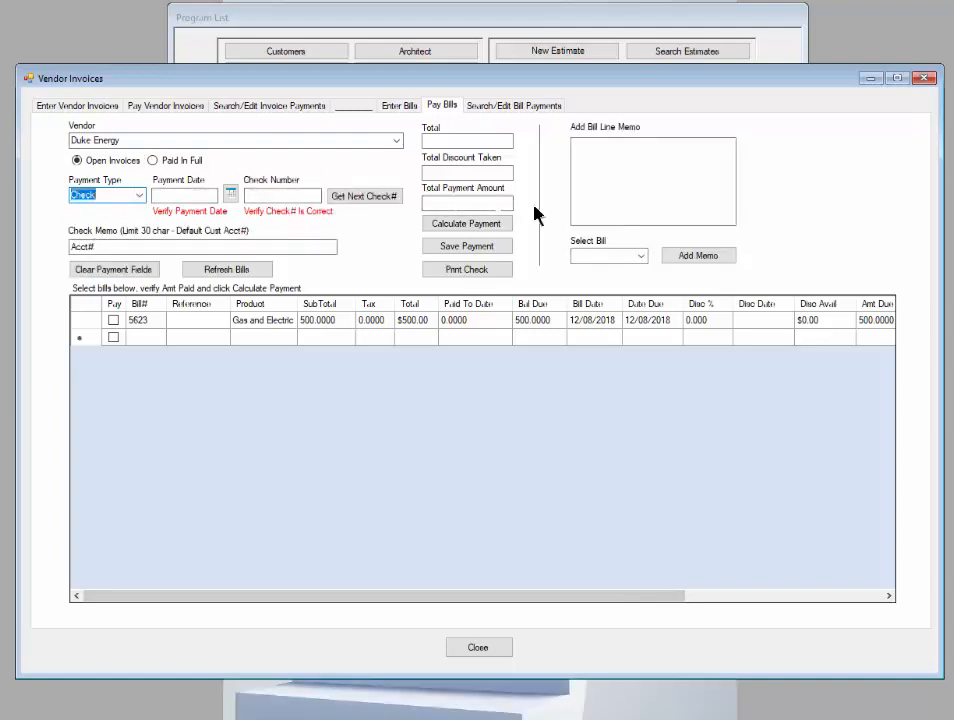